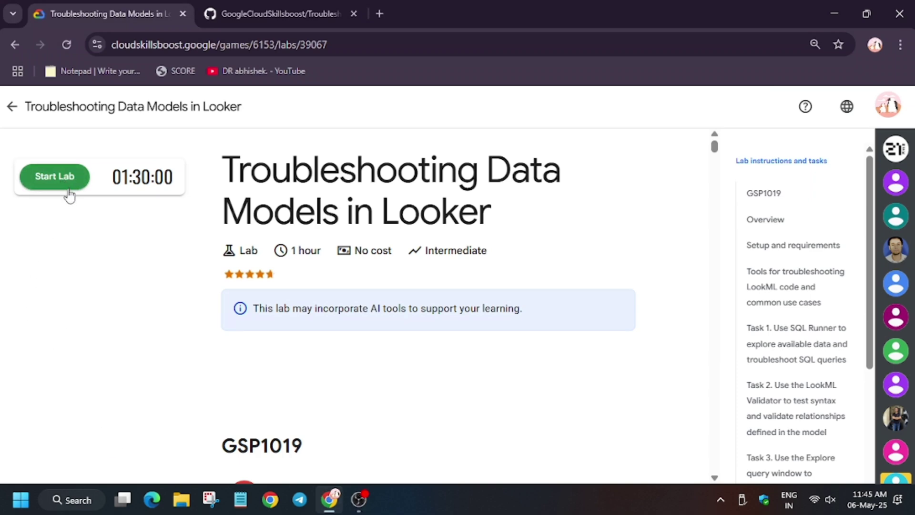
- Start the Troubleshooting Data Models lab and open the Looker login page
left_click(67, 189)
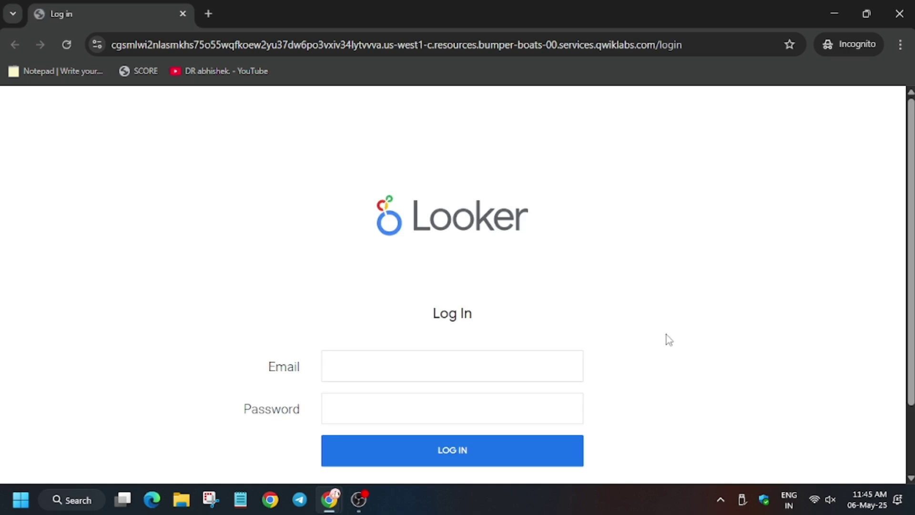
key("alt+Tab")
- Log in to Looker by pasting the lab username and password
left_click(476, 368)
key("ctrl+v")
key("alt+Tab")
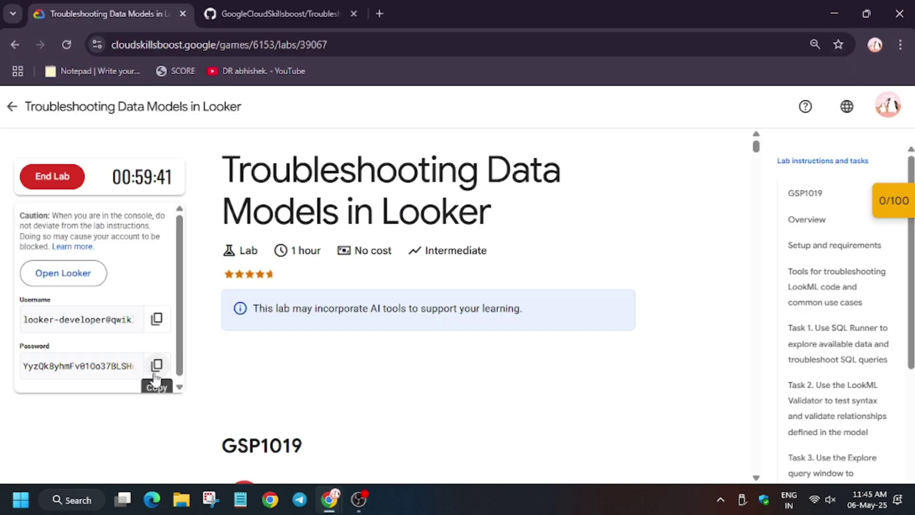
left_click(167, 365)
key("alt+Tab")
left_click(389, 406)
key("ctrl+v")
left_click(414, 449)
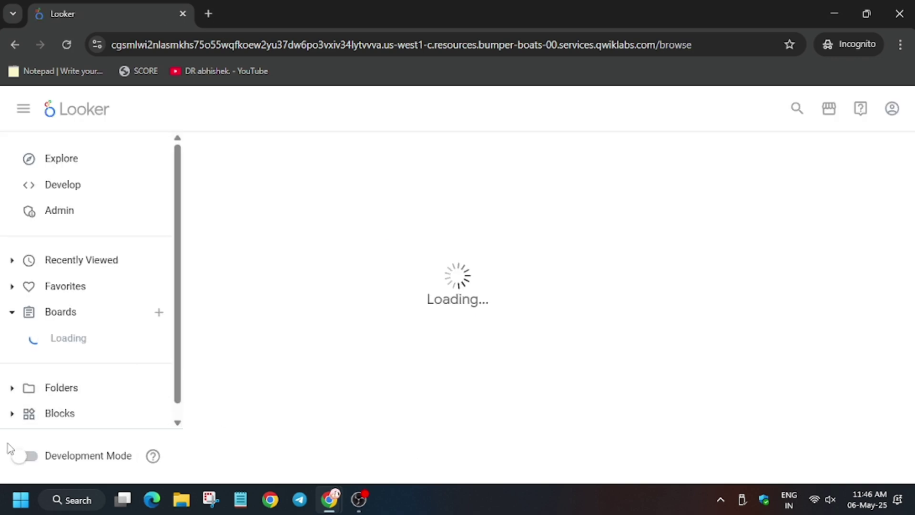
- Switch Looker into Development Mode from the left sidebar
left_click(24, 455)
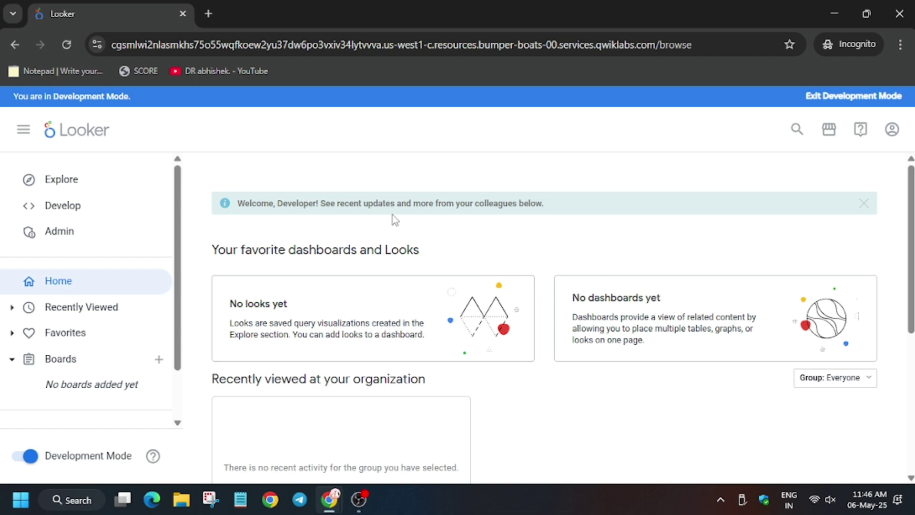
- Open qwiklabs-ecommerce from Develop and expand its models and views folders
left_click(71, 205)
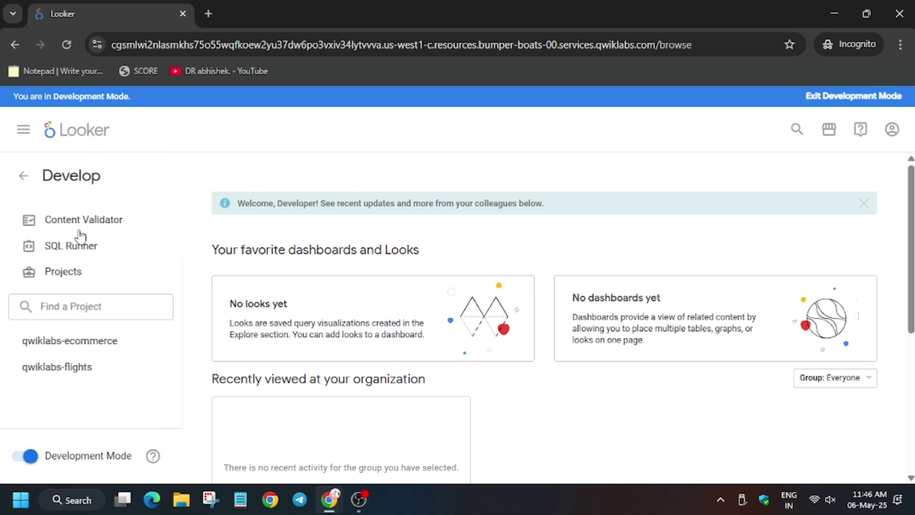
left_click(106, 348)
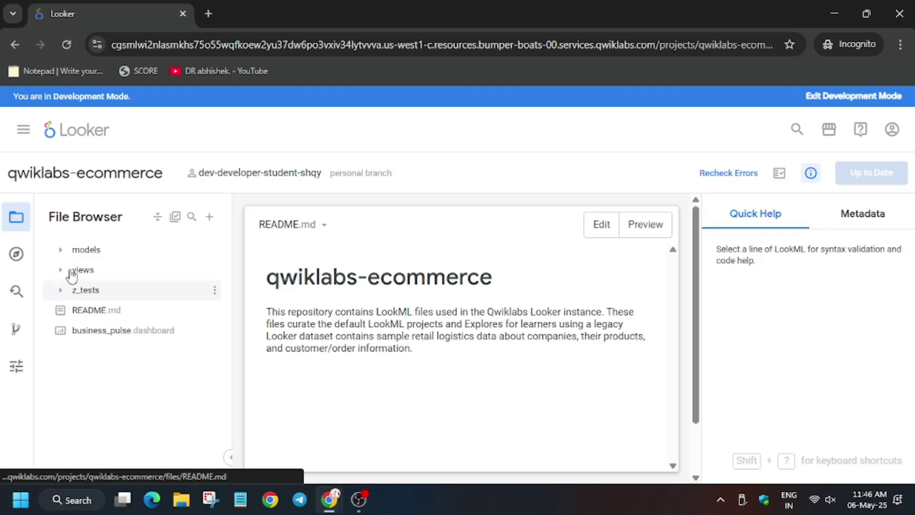
left_click(76, 249)
left_click(69, 295)
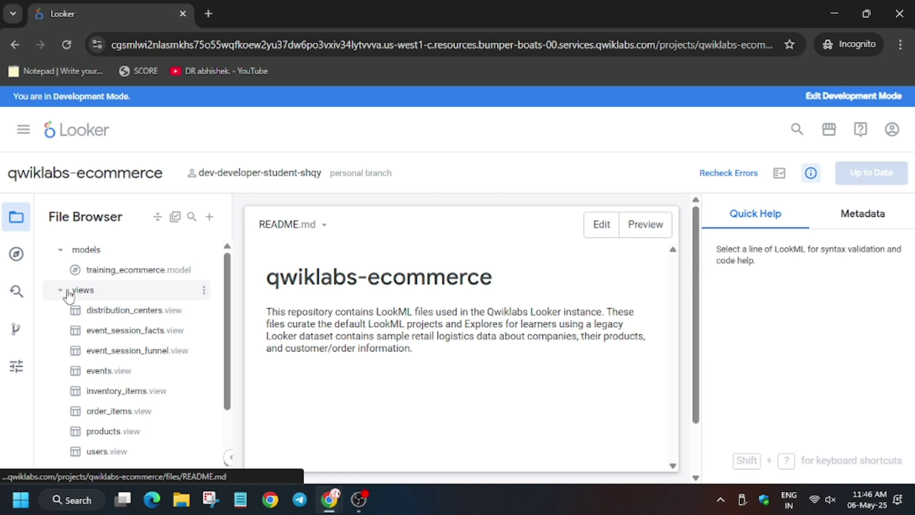
left_click(75, 292)
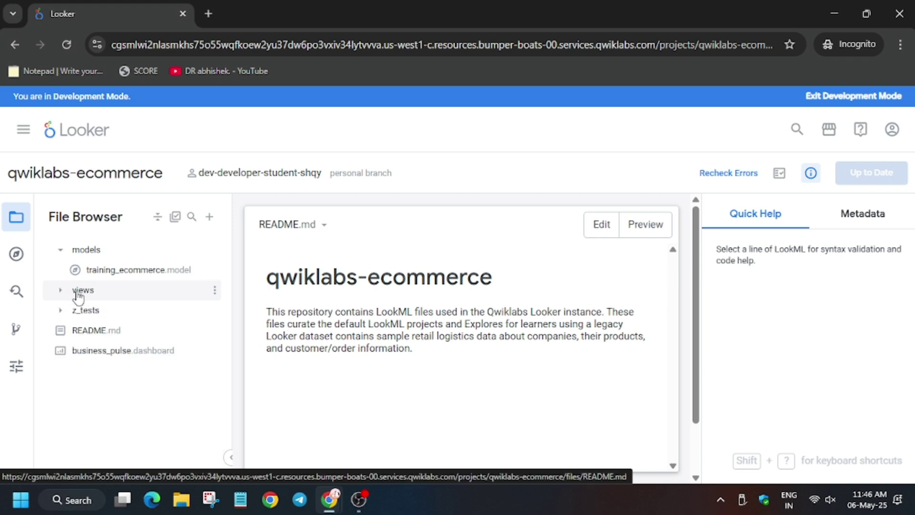
left_click(59, 293)
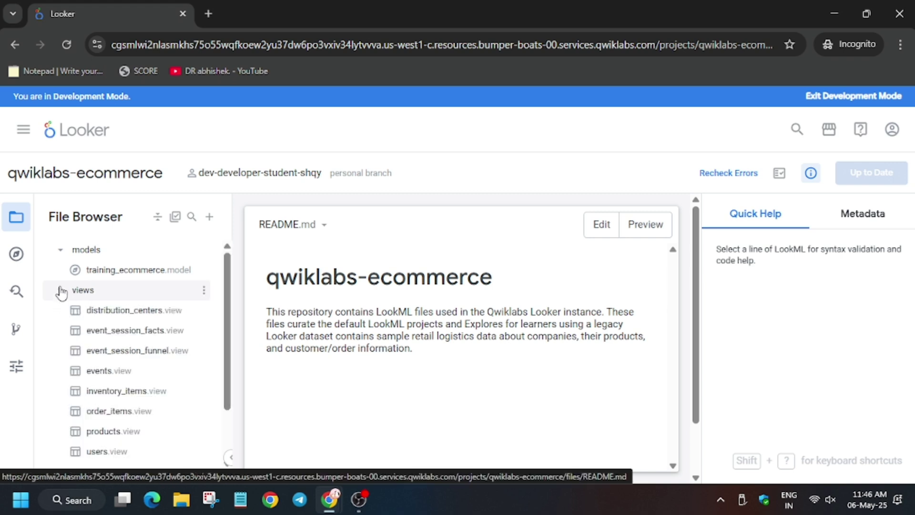
left_click(205, 295)
left_click(267, 449)
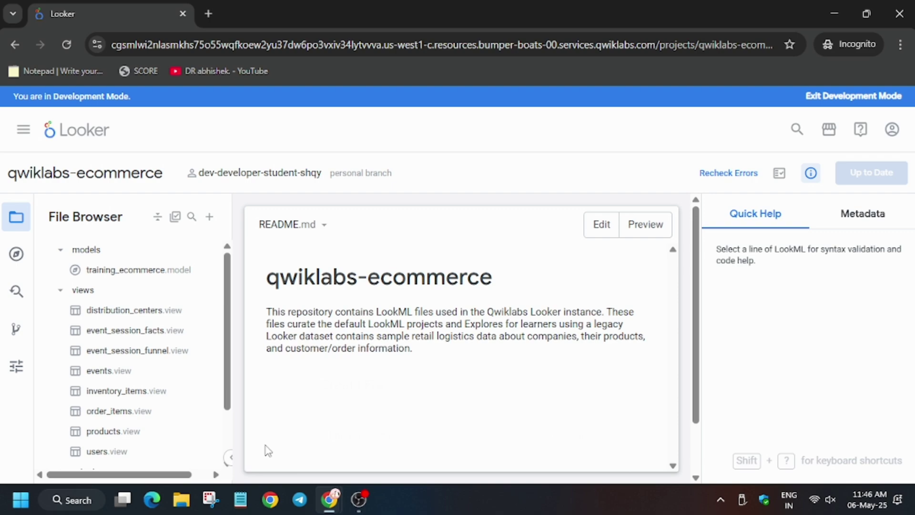
- Create a user_order_lifetime view file using the name copied from the GitHub guide
key("alt+Tab")
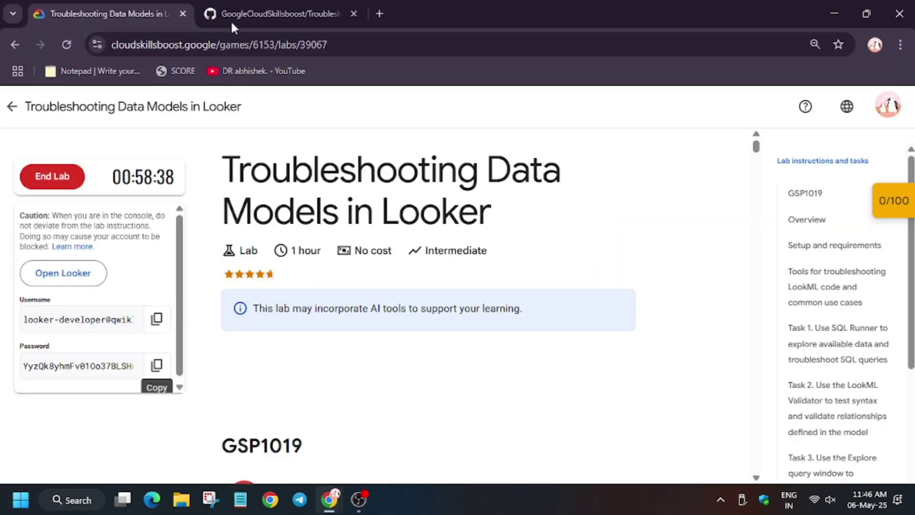
left_click(231, 20)
scroll(271, 321, "up", 10)
scroll(282, 304, "down", 3)
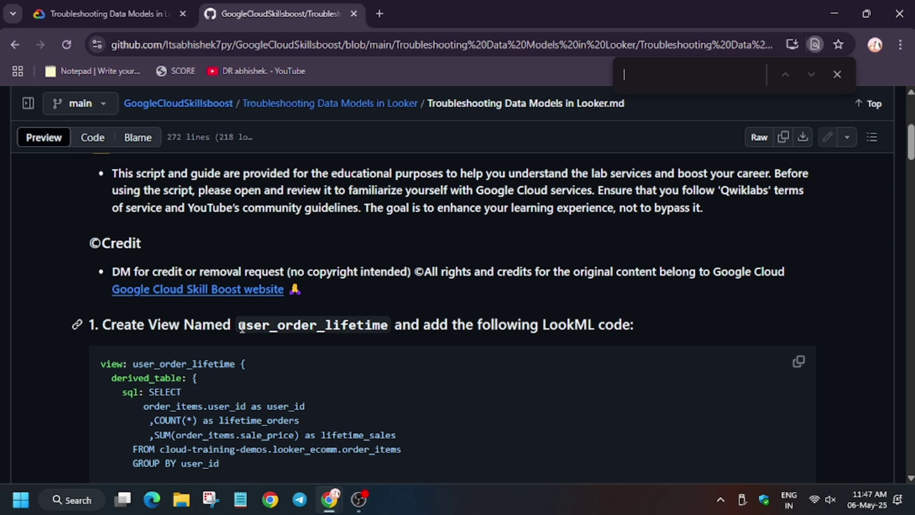
left_click_drag(242, 326, 380, 330)
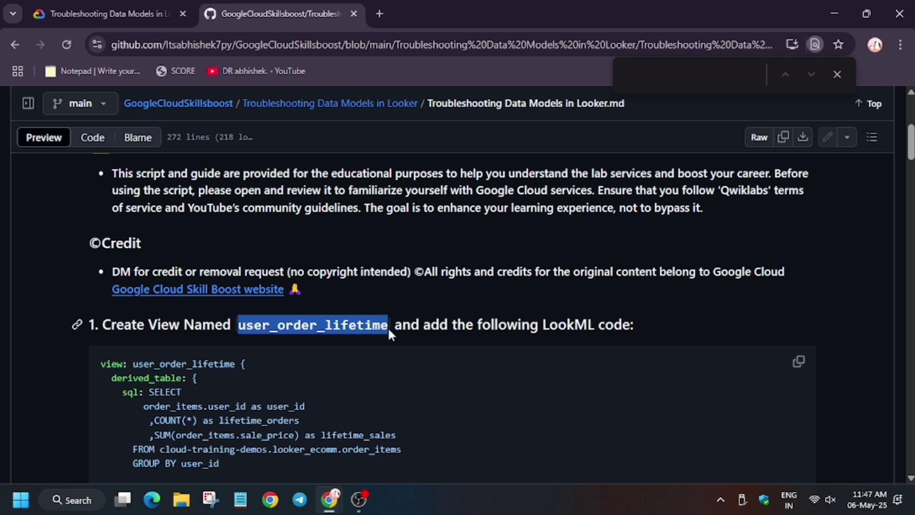
key("ctrl+c")
key("alt+Tab")
key("ctrl+v")
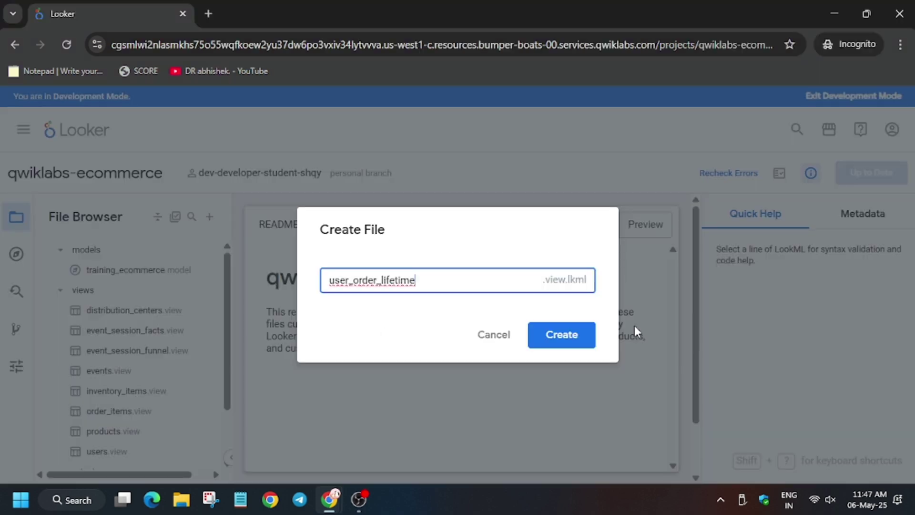
left_click(593, 336)
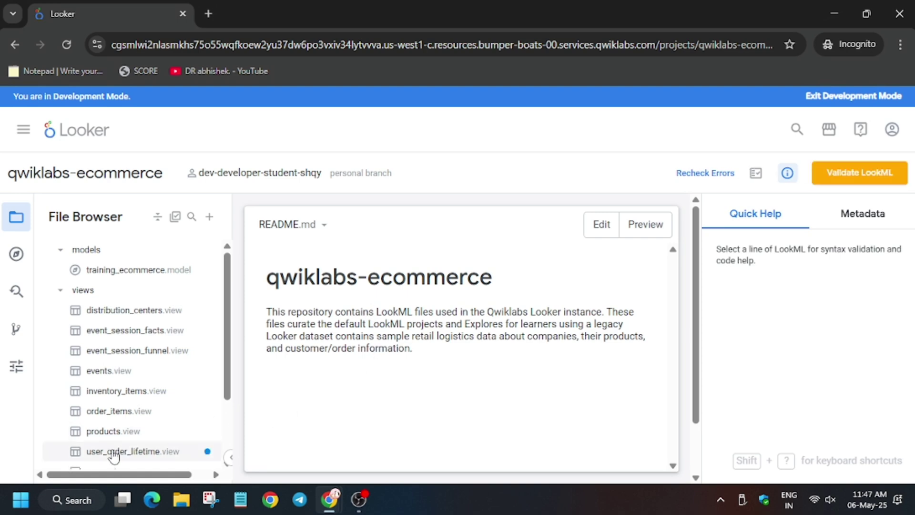
- Overwrite user_order_lifetime.view with the guide's derived-table LookML and save it
left_click(114, 451)
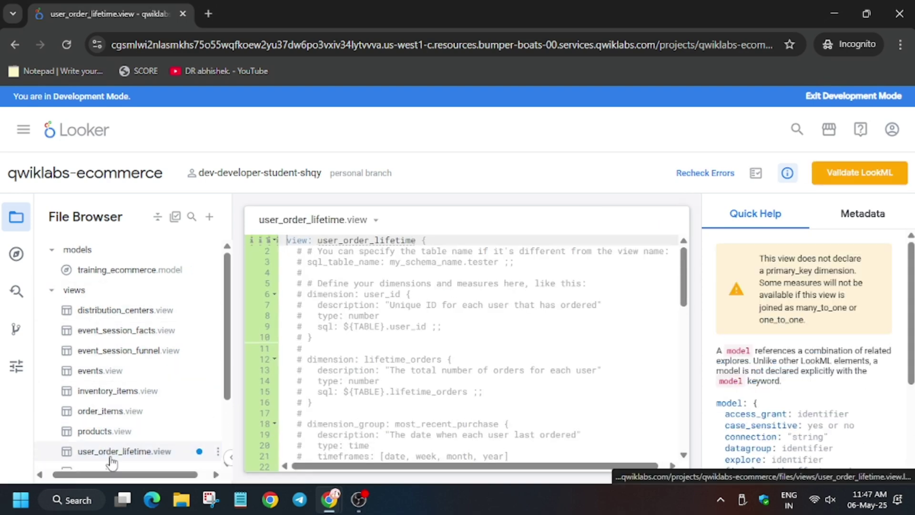
scroll(118, 458, "down", 2)
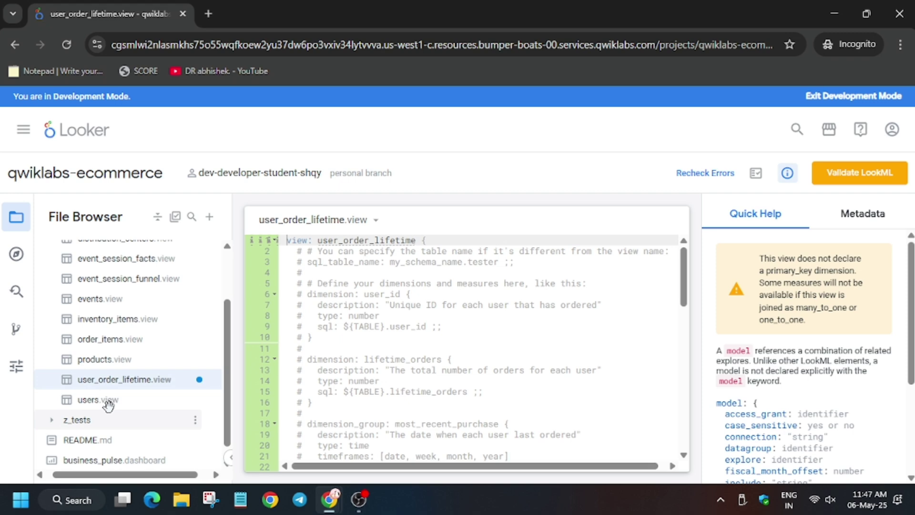
scroll(107, 449, "down", 1)
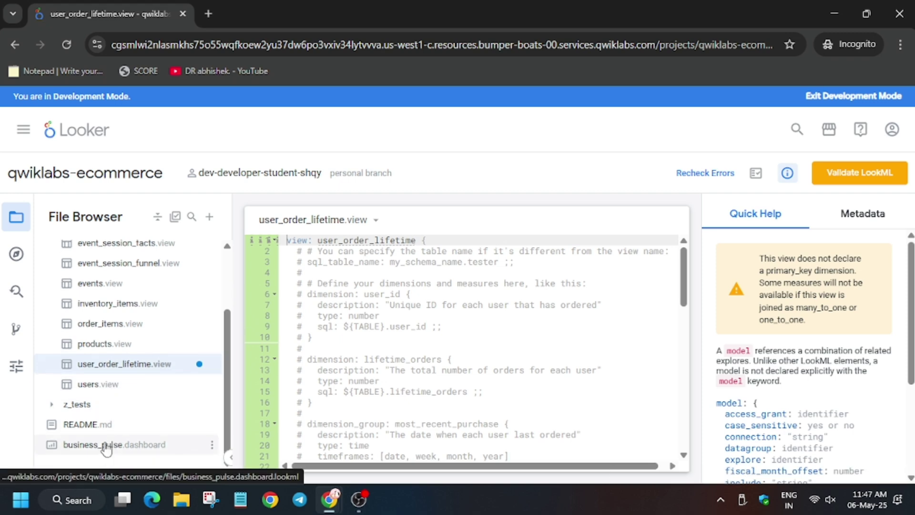
mouse_move(107, 449)
left_mouse_down()
mouse_move(92, 434)
mouse_move(99, 422)
left_mouse_up()
scroll(130, 387, "up", 2)
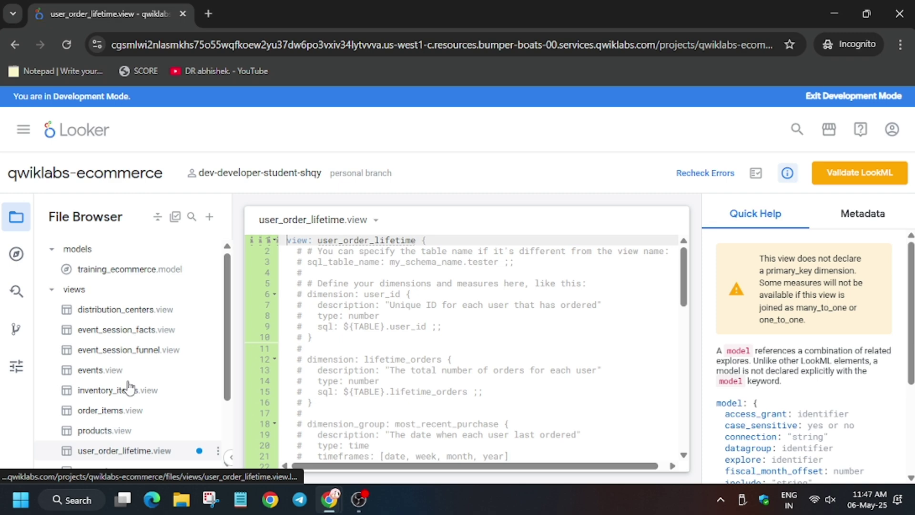
scroll(129, 386, "down", 2)
key("alt+Tab")
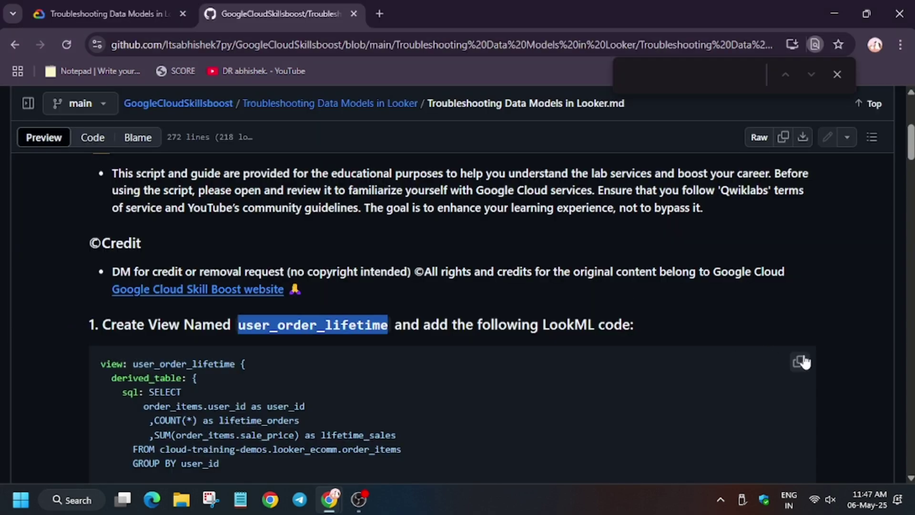
left_click(802, 361)
key("alt+Tab")
left_click(405, 312)
key("ctrl+a")
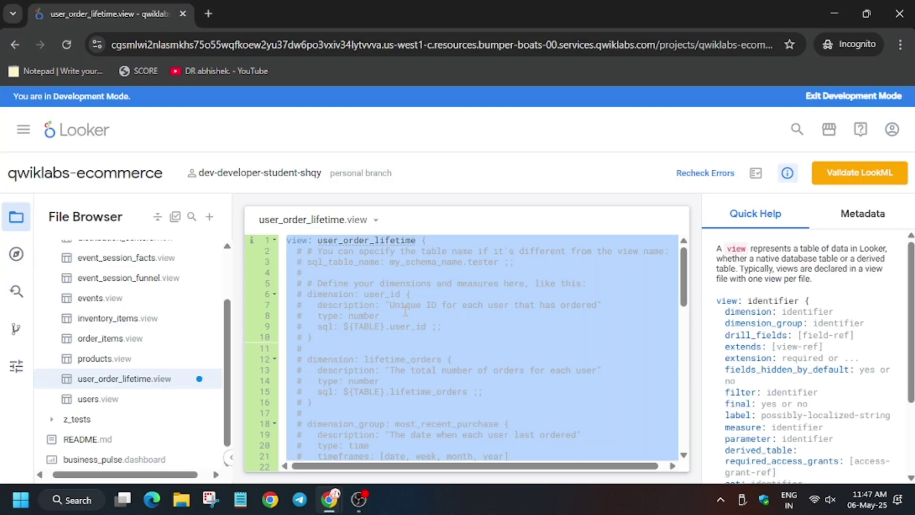
key("ctrl+v")
left_click(634, 227)
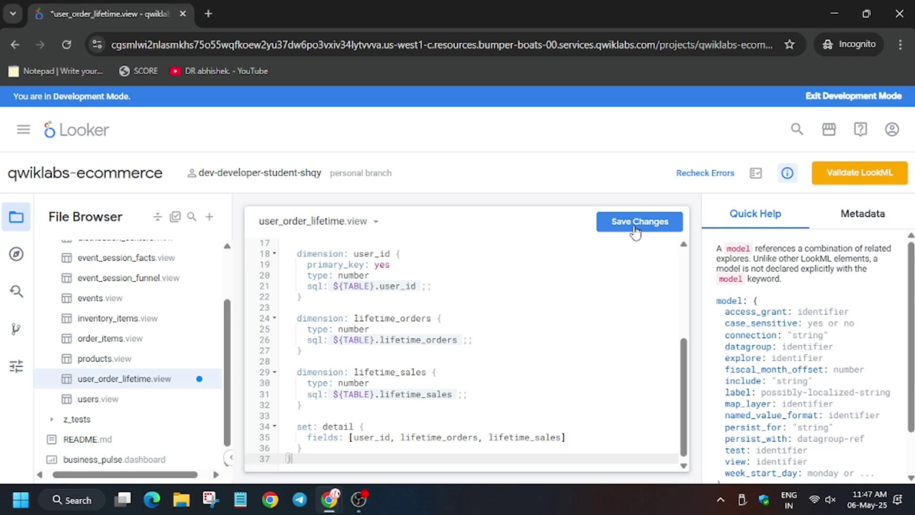
- Replace users.view with the guide's code adding average_sales and average_order_price, and save
key("alt+Tab")
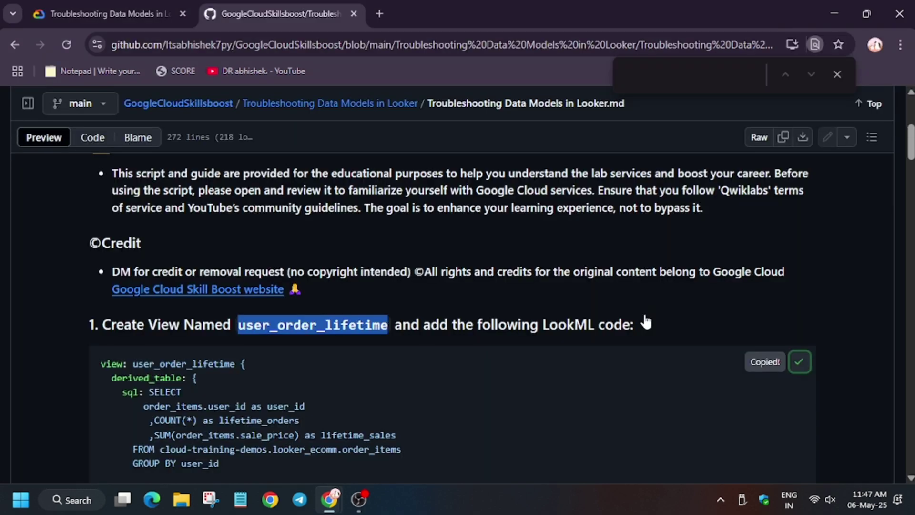
scroll(432, 369, "down", 2)
scroll(403, 356, "down", 4)
scroll(400, 355, "down", 7)
scroll(387, 354, "up", 3)
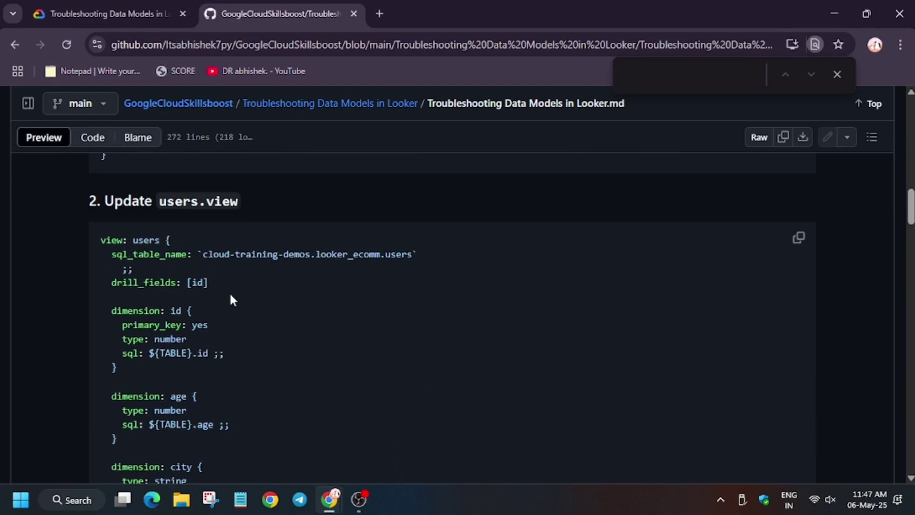
left_click_drag(162, 203, 252, 203)
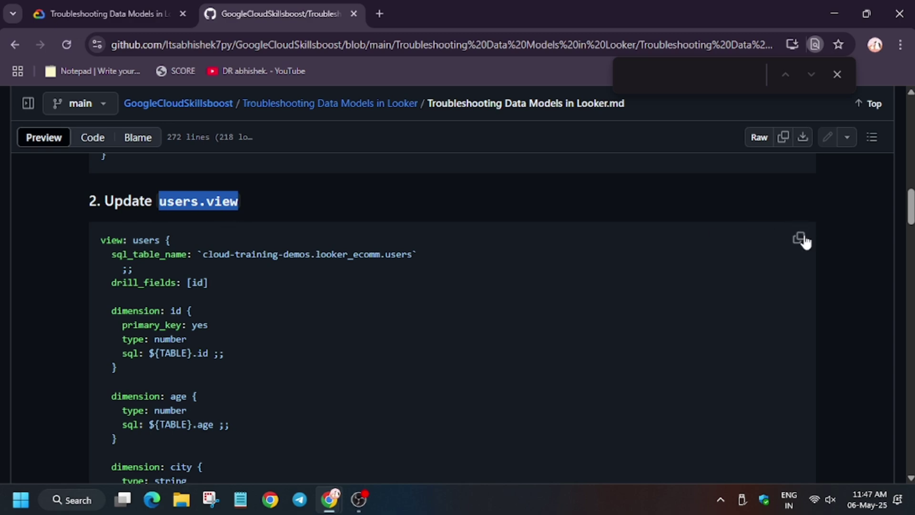
key("alt+Tab")
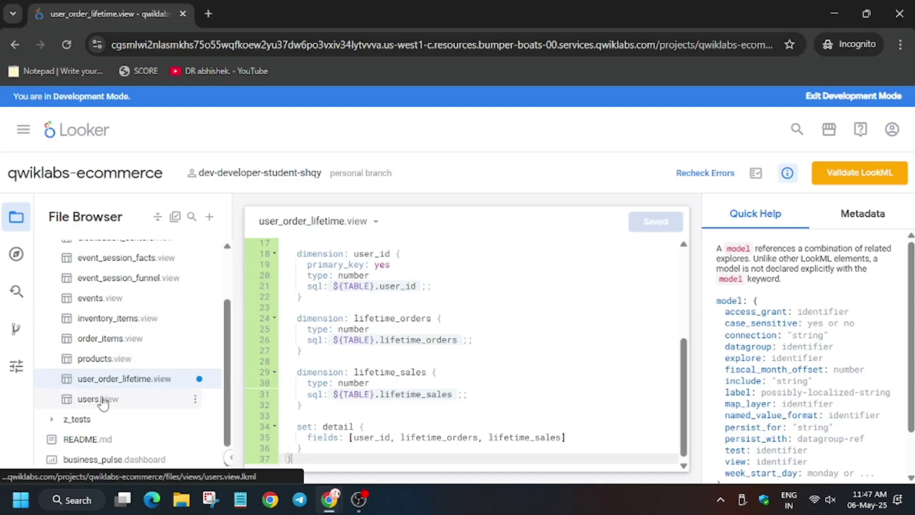
key("alt+Tab")
key("alt+Tab")
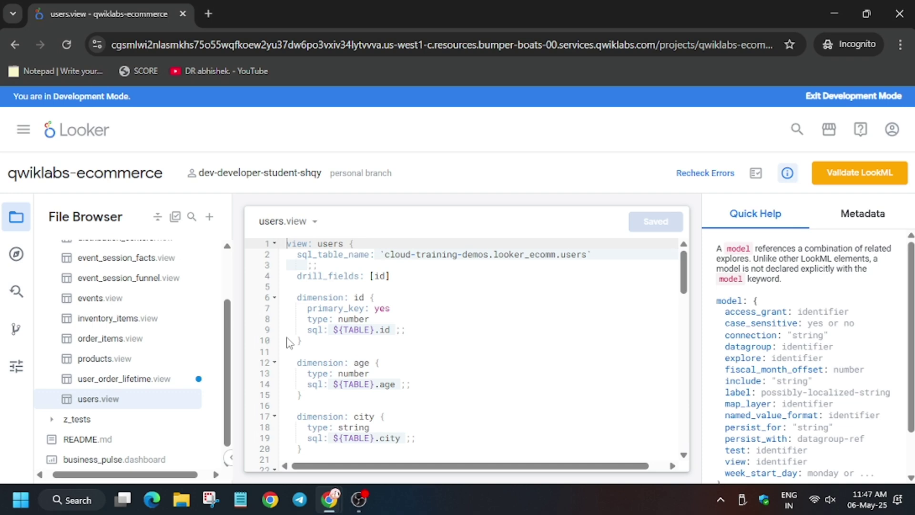
left_click(449, 374)
key("ctrl+a")
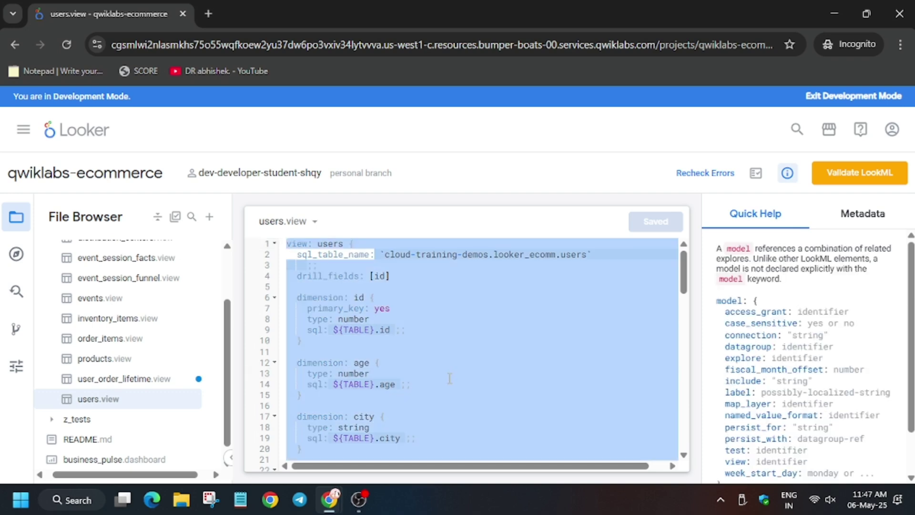
key("BackSpace")
key("ctrl+v")
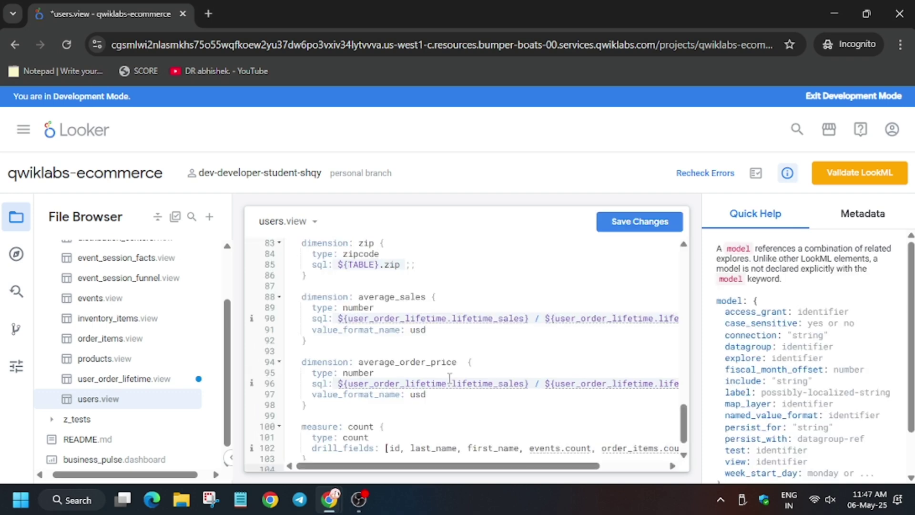
left_click(632, 221)
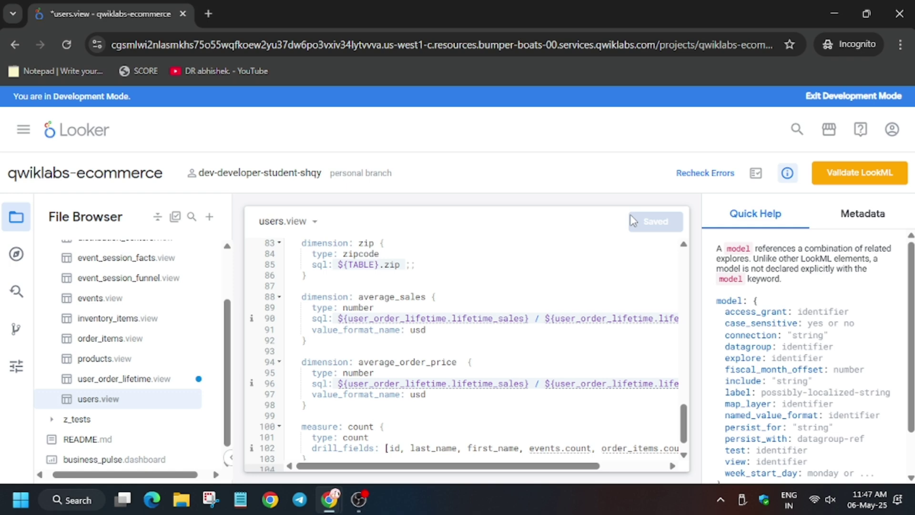
- Paste the user_order_lifetime join code into training_ecommerce.model, save, and validate the LookML
key("alt+Tab")
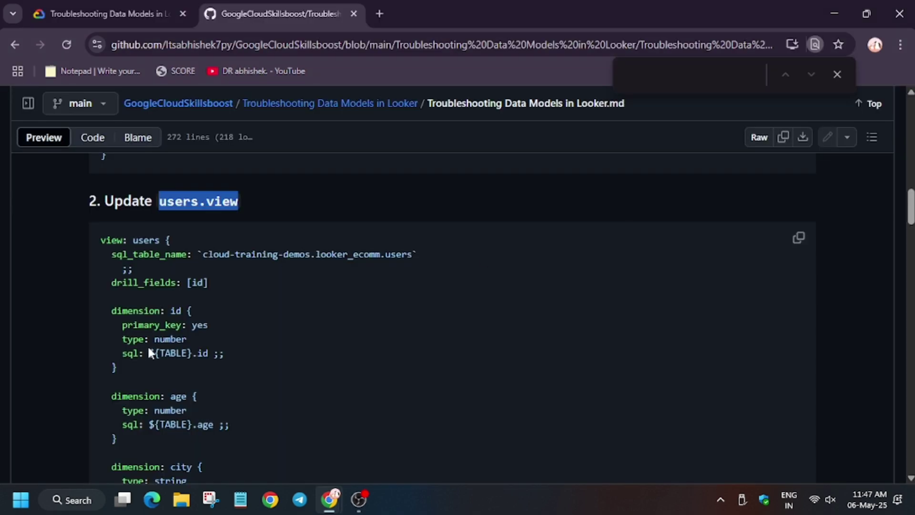
scroll(545, 312, "down", 3)
scroll(689, 370, "down", 5)
scroll(664, 345, "down", 3)
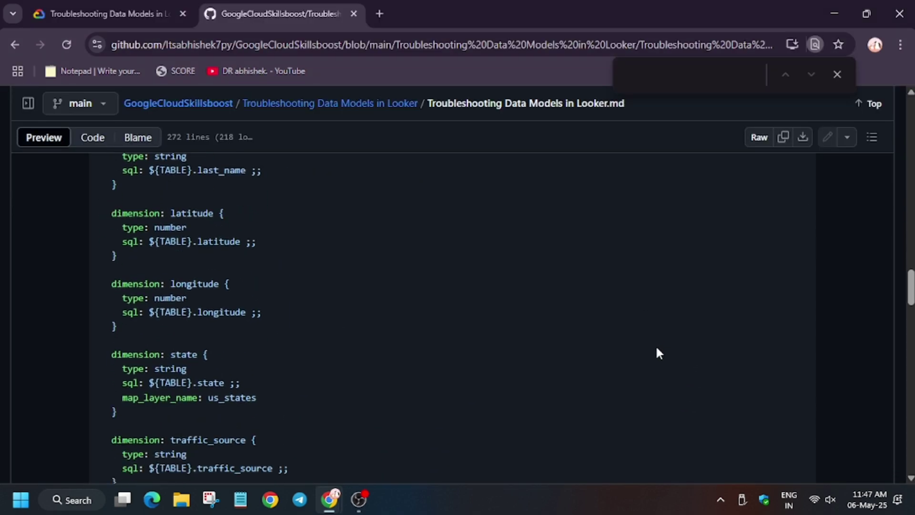
scroll(656, 351, "down", 5)
scroll(666, 392, "down", 3)
left_click(794, 343)
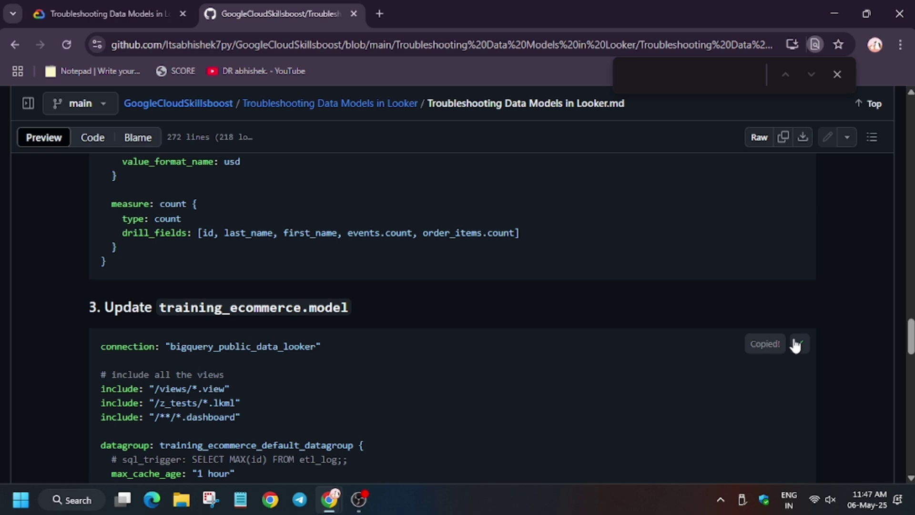
key("alt+Tab")
scroll(129, 279, "up", 2)
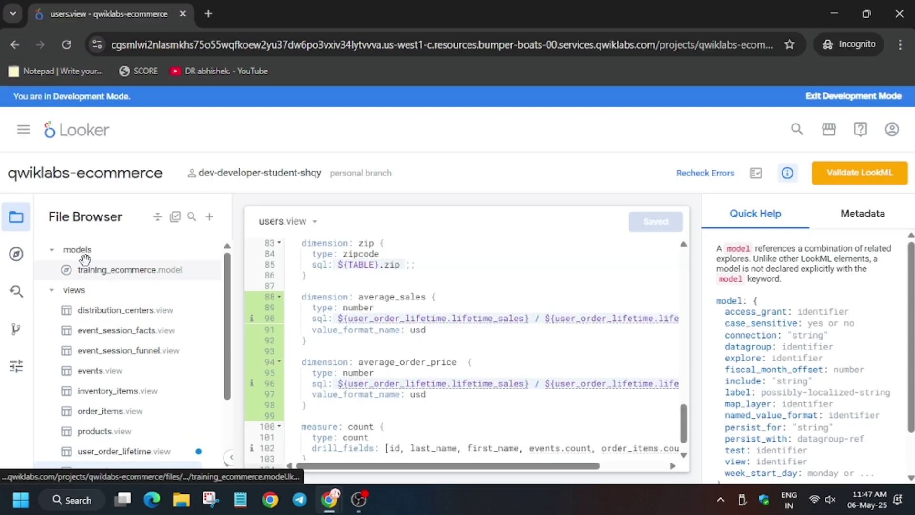
left_click(88, 270)
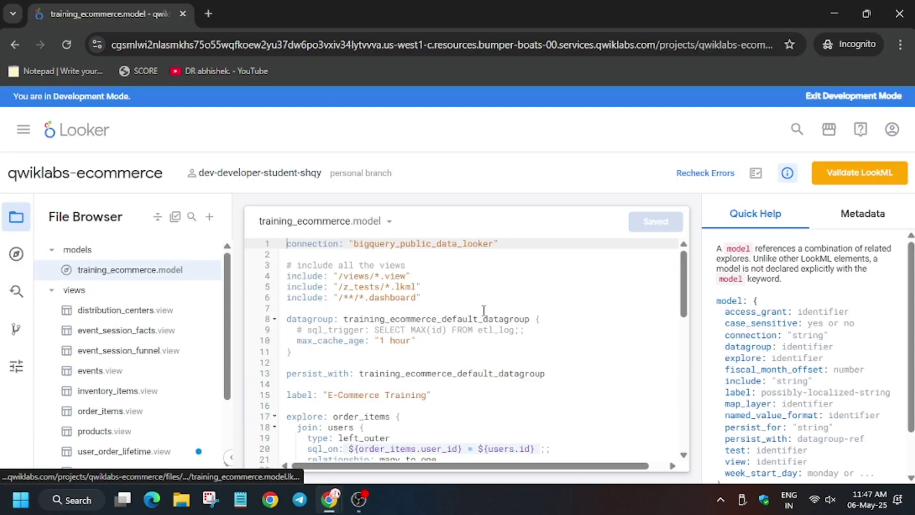
left_click(484, 309)
key("ctrl+a")
key("ctrl+v")
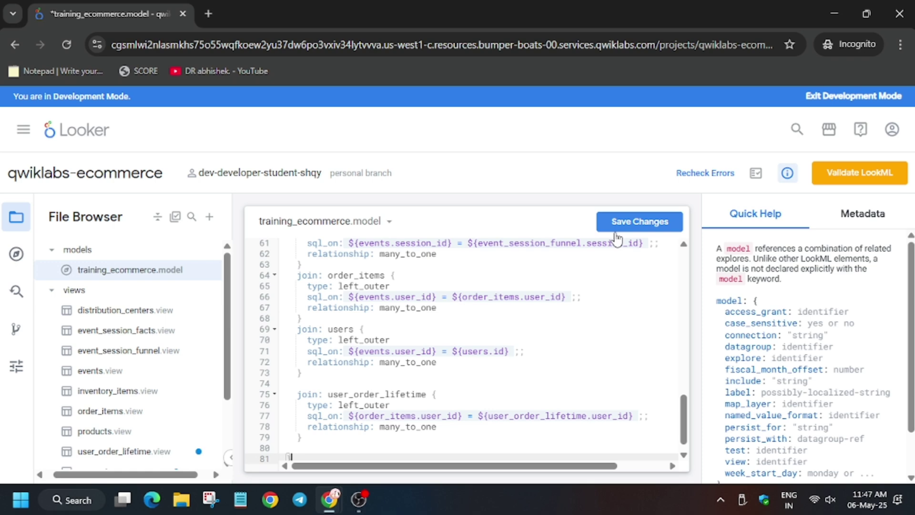
left_click(621, 225)
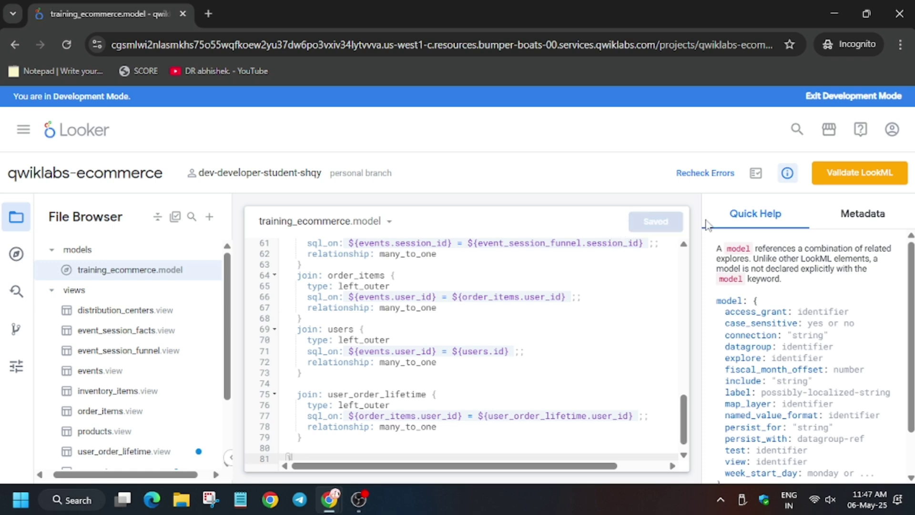
left_click(843, 176)
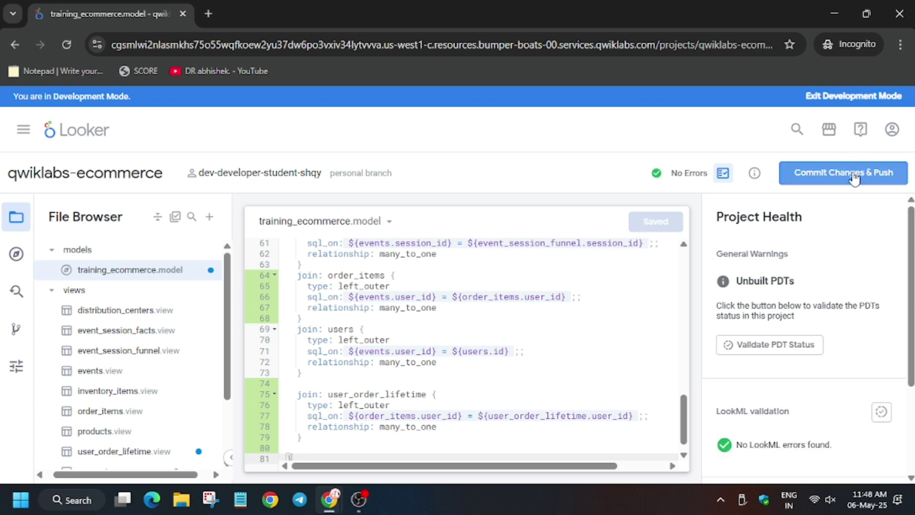
- Commit and push the three changed LookML files to production
left_click(851, 173)
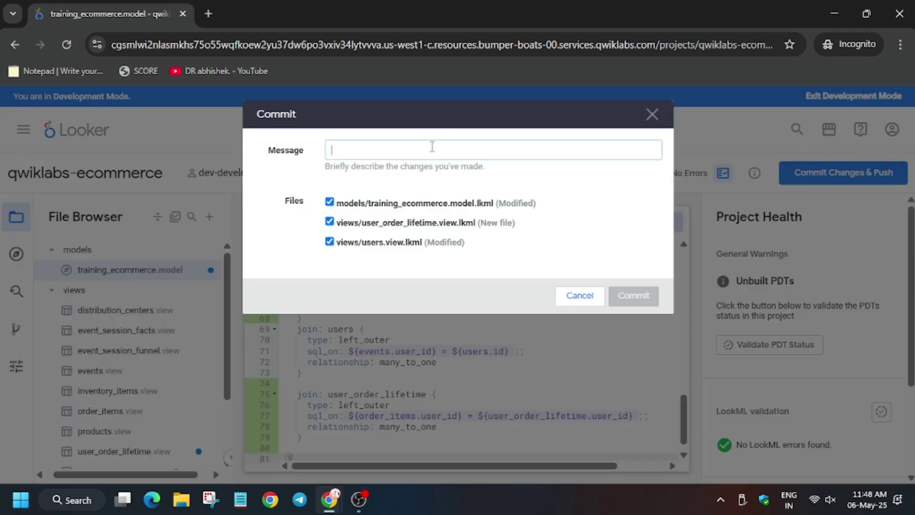
type("subscribe it")
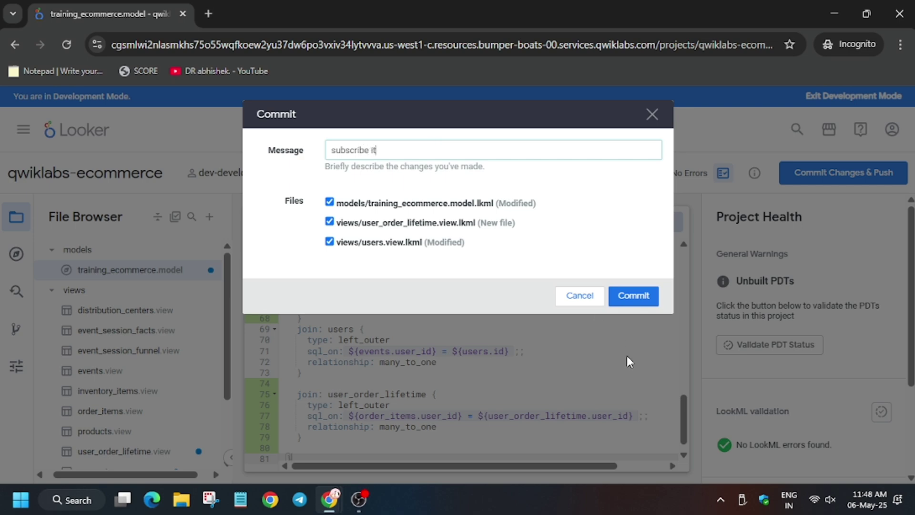
left_click(634, 296)
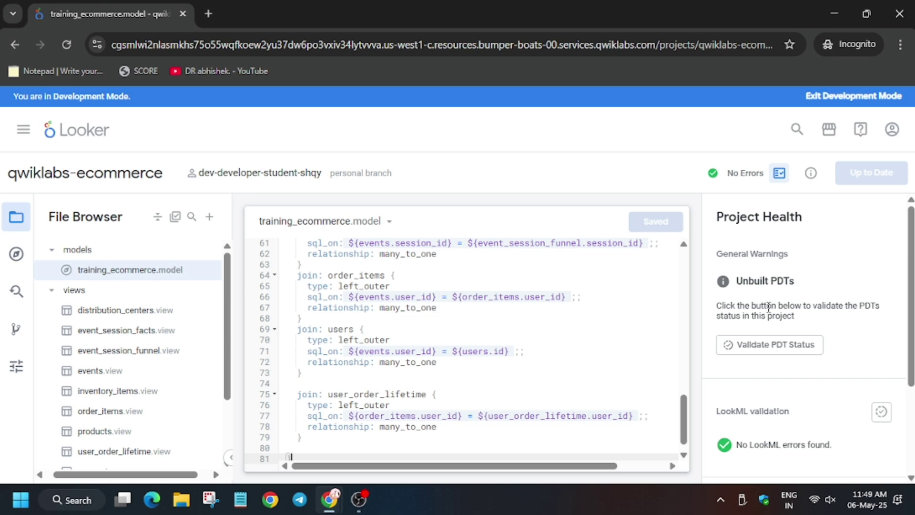
- Rerun the SQL Runner, new dimension and Explore query progress checks
key("alt+Tab")
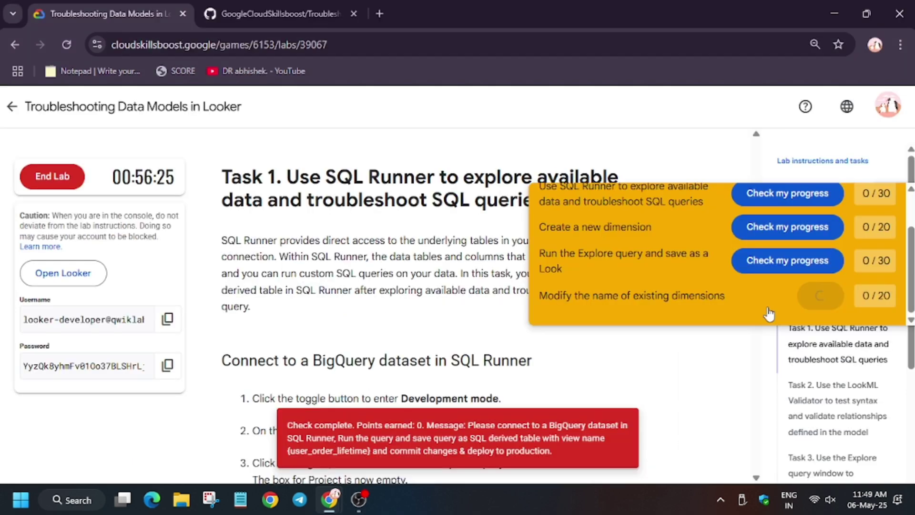
left_click(813, 297)
scroll(820, 259, "up", 2)
left_click(820, 259)
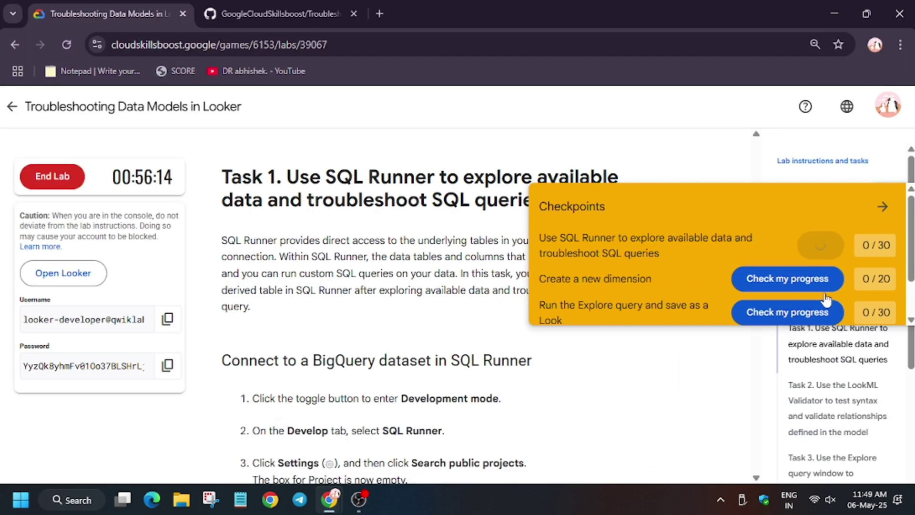
left_click(817, 310)
scroll(814, 279, "down", 1)
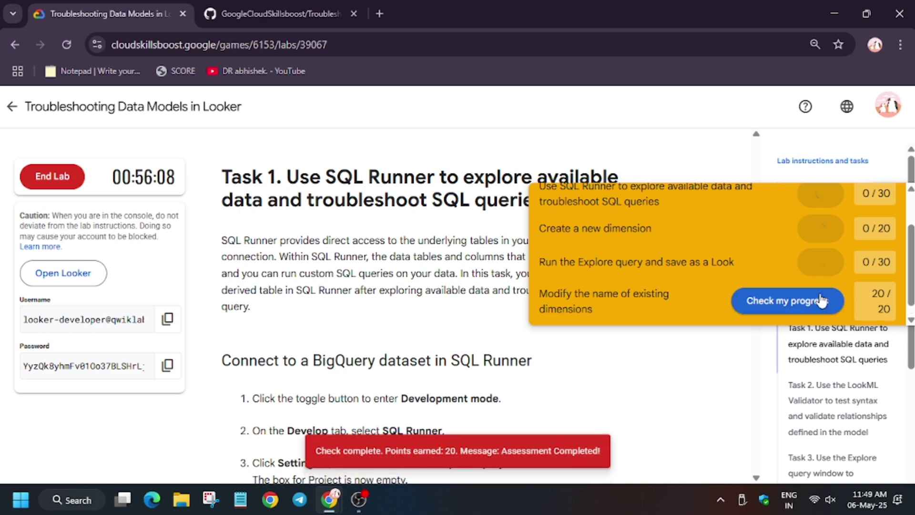
scroll(822, 278, "up", 2)
scroll(829, 242, "down", 2)
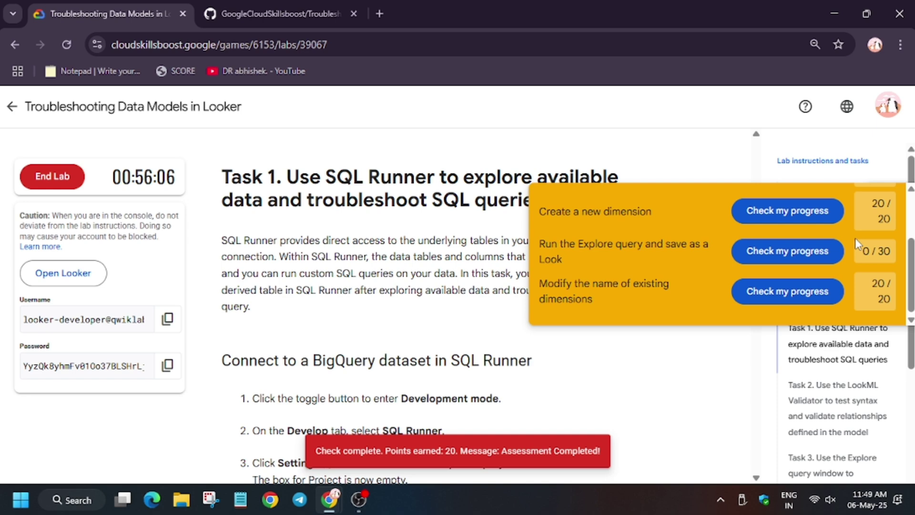
scroll(865, 222, "up", 3)
- Close the checkpoints list, review the Task 3 instructions, and return to Looker
left_click(882, 202)
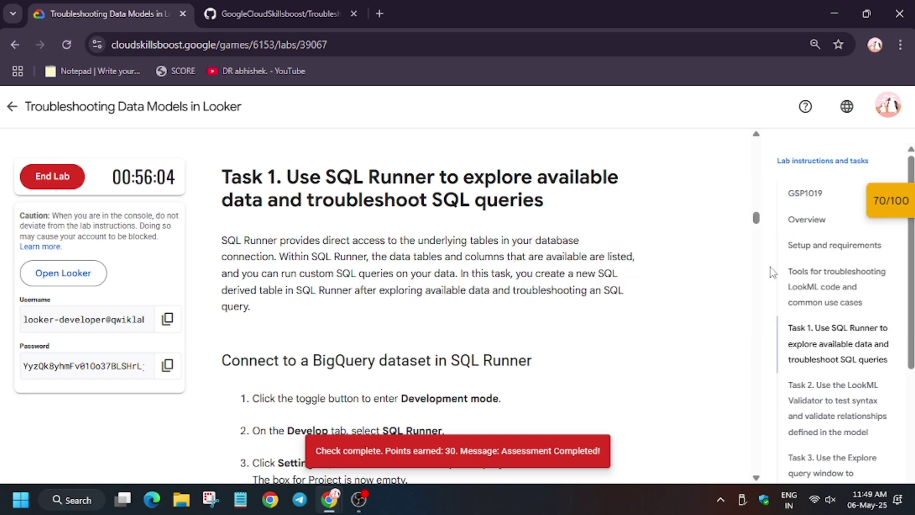
left_click(882, 201)
scroll(783, 288, "down", 2)
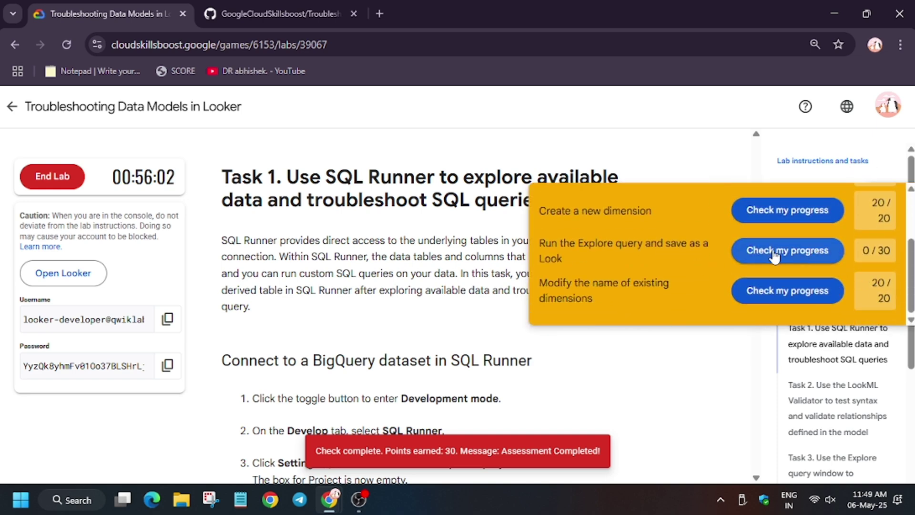
scroll(773, 257, "up", 2)
scroll(787, 247, "down", 2)
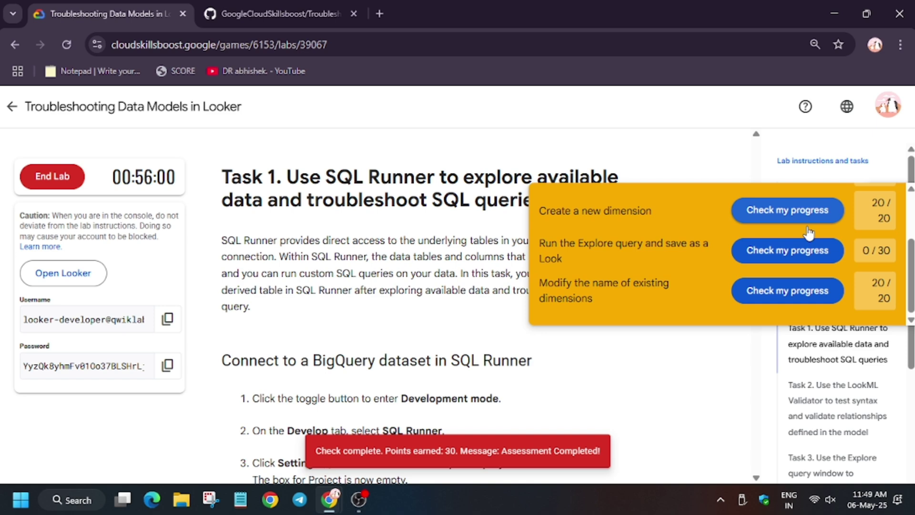
scroll(812, 236, "up", 2)
left_click(879, 204)
scroll(849, 421, "down", 2)
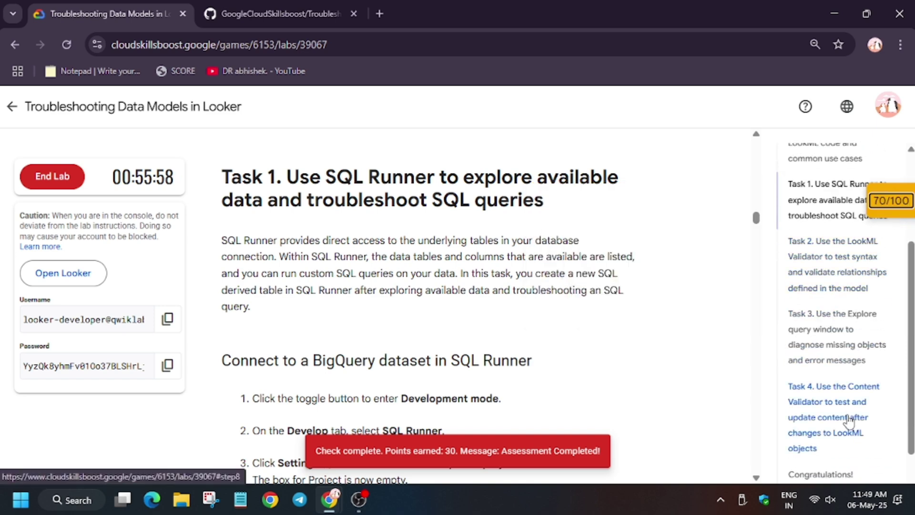
left_click(810, 341)
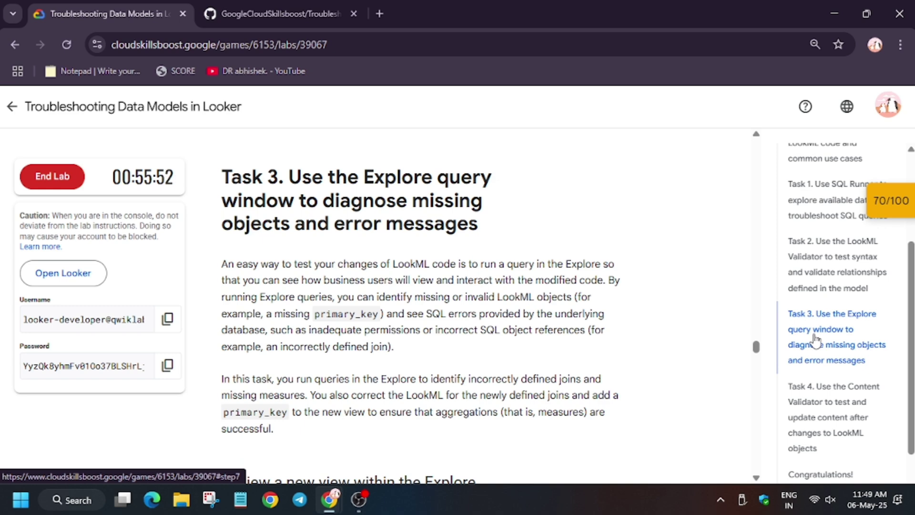
key("alt+Tab")
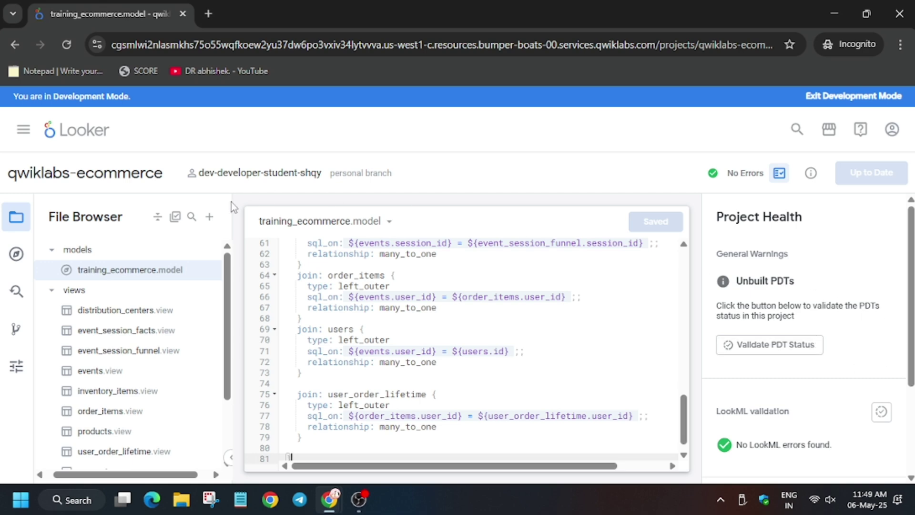
- Open Looker in a new tab and go to the Order Items explore
middle_click(123, 352)
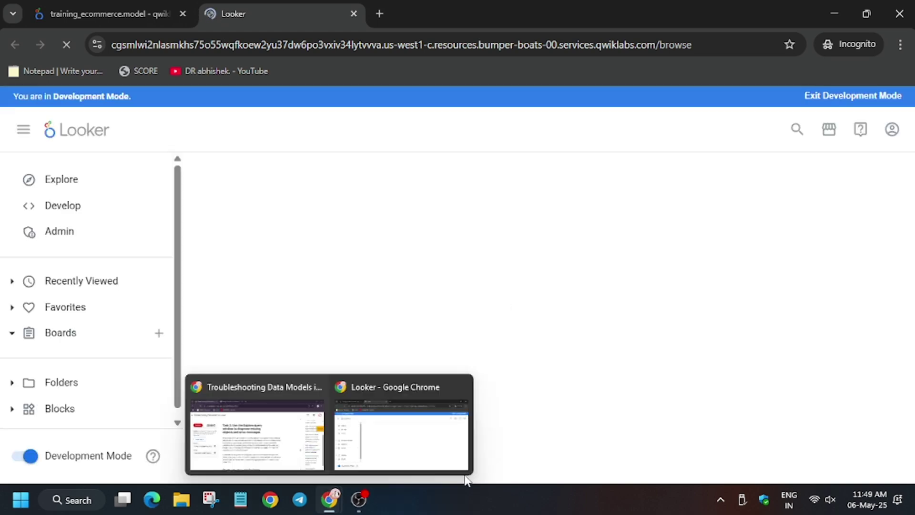
left_click(61, 180)
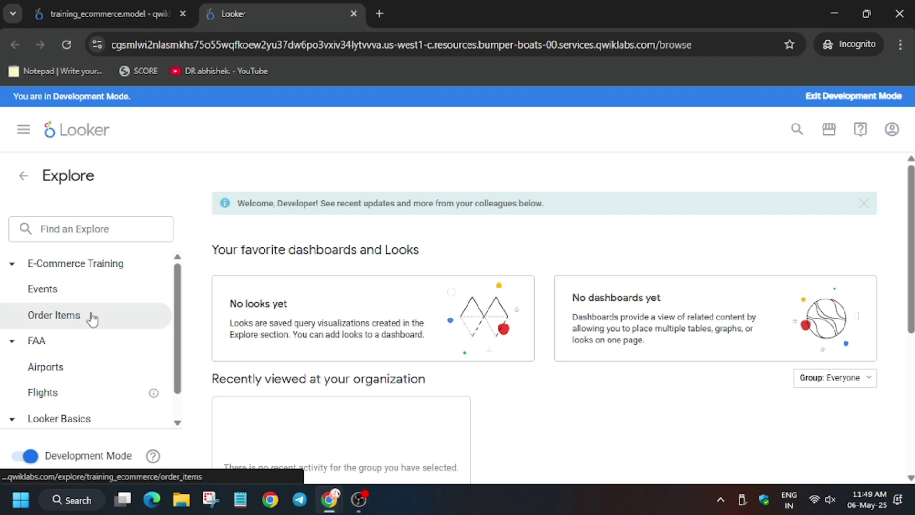
left_click(23, 177)
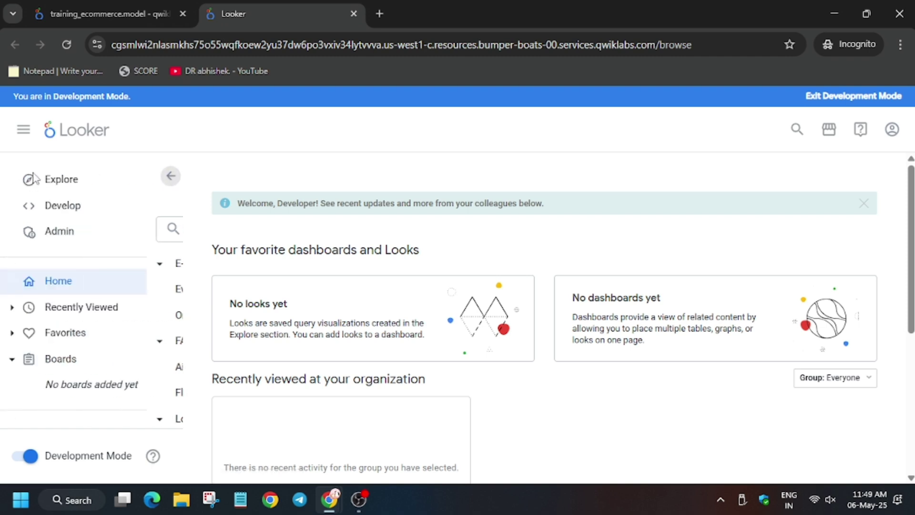
left_click(62, 180)
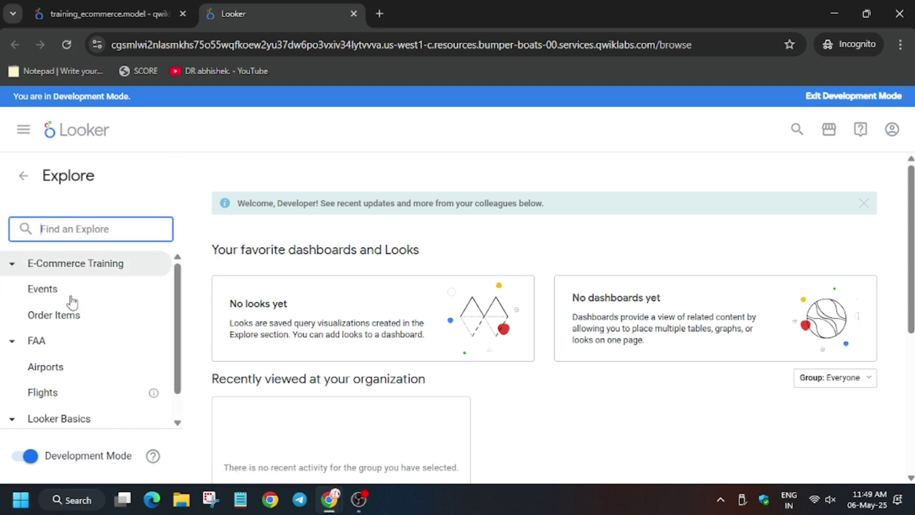
left_click(54, 321)
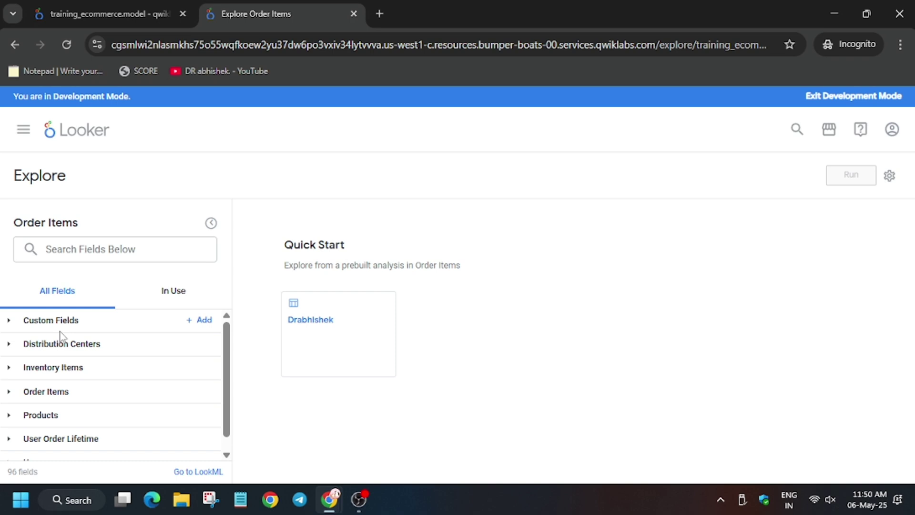
- Run the Quick Start query as a 10-row table sorted by average sales descending, then choose Save as a Look
left_click(301, 347)
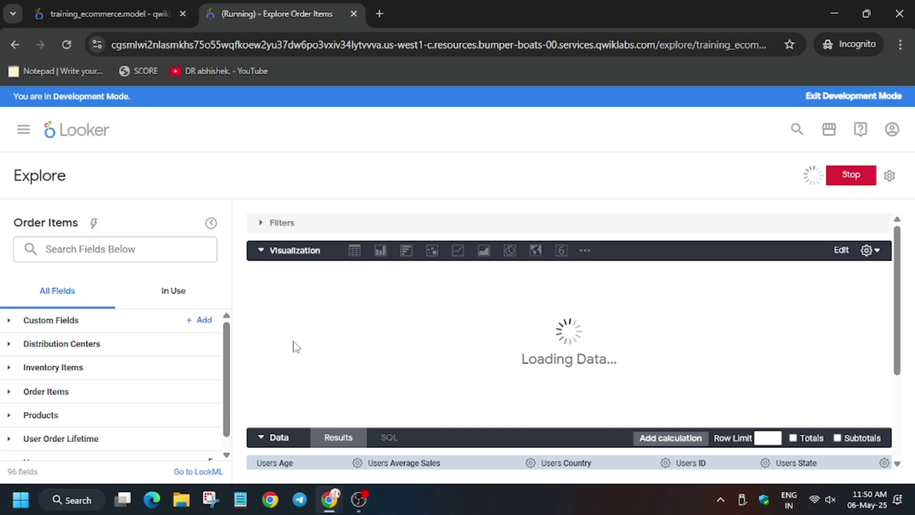
scroll(482, 454, "down", 1)
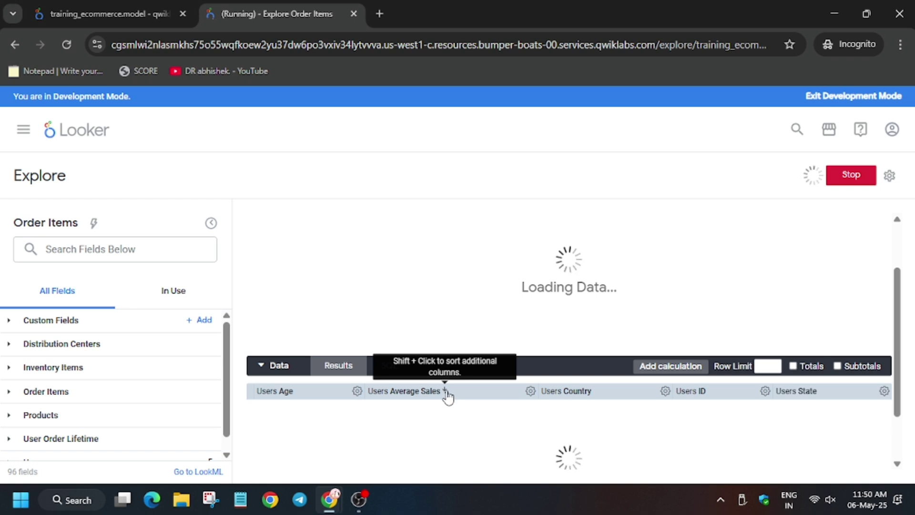
left_click(446, 394)
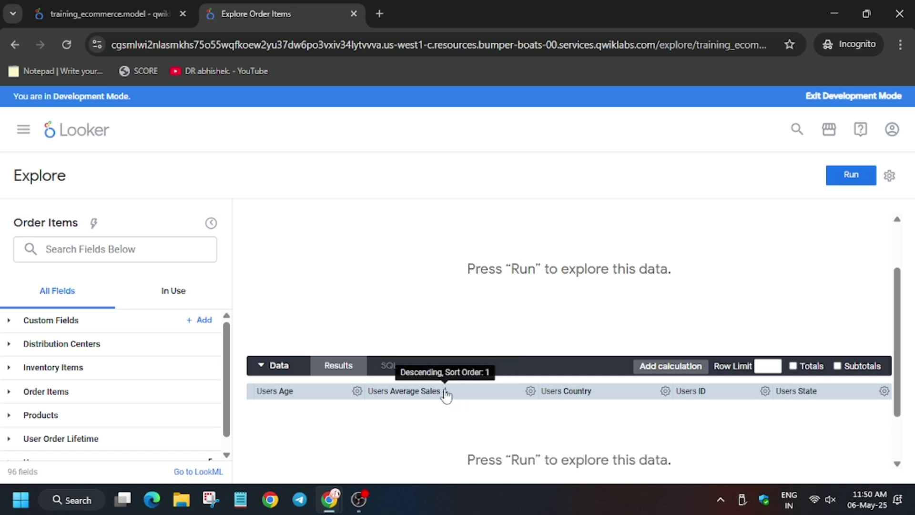
scroll(314, 275, "up", 2)
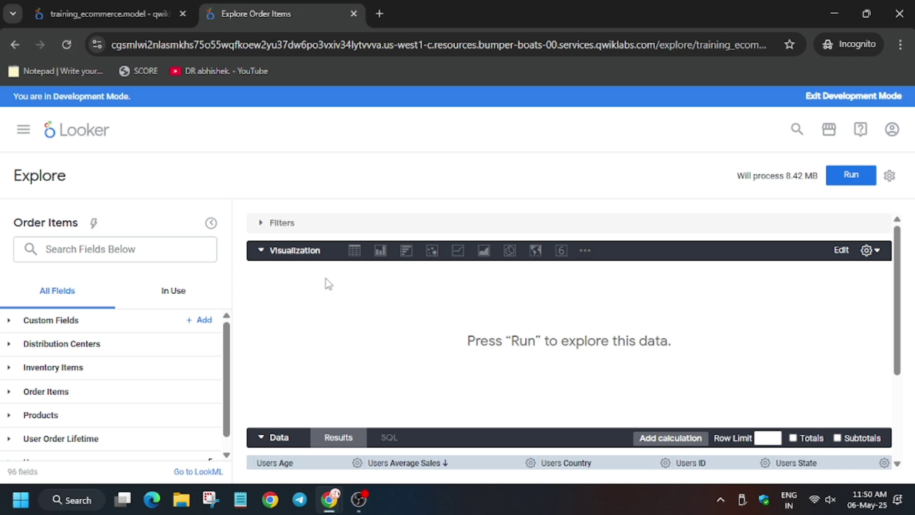
left_click(354, 255)
type("10")
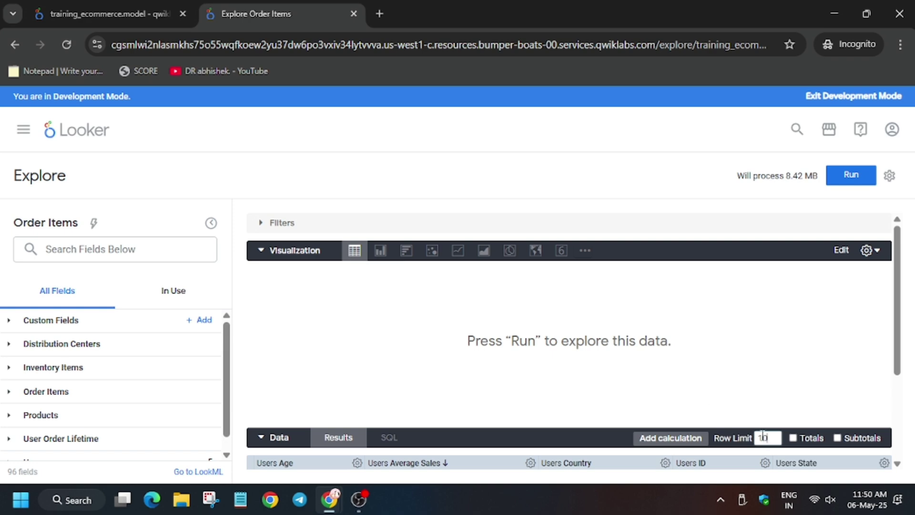
left_click(849, 181)
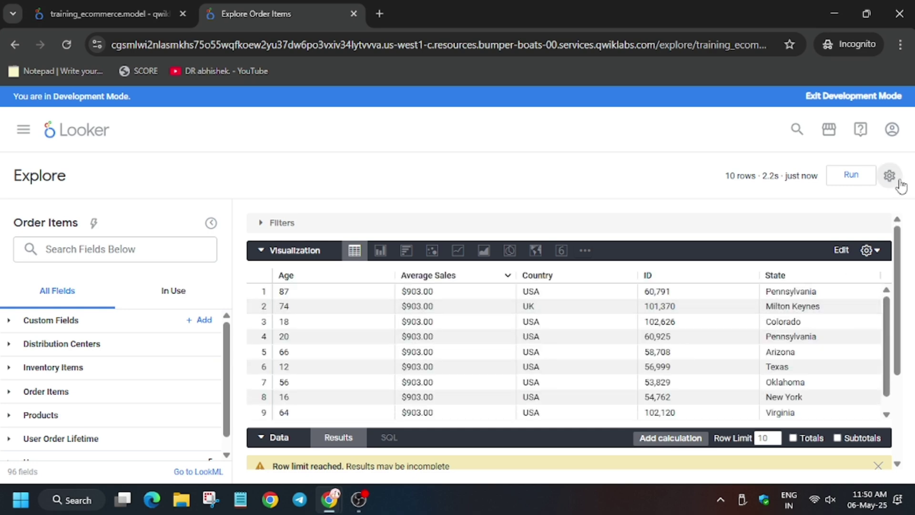
left_click(890, 175)
mouse_move(746, 213)
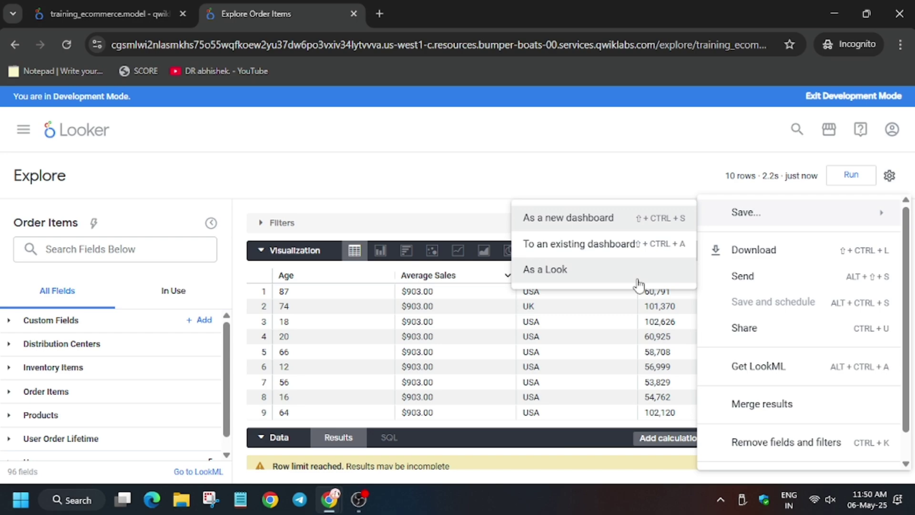
left_click(640, 279)
- Copy the title 'Top 10 Users With Highest Average Sales' from the lab and save the Look under it
key("alt+Tab")
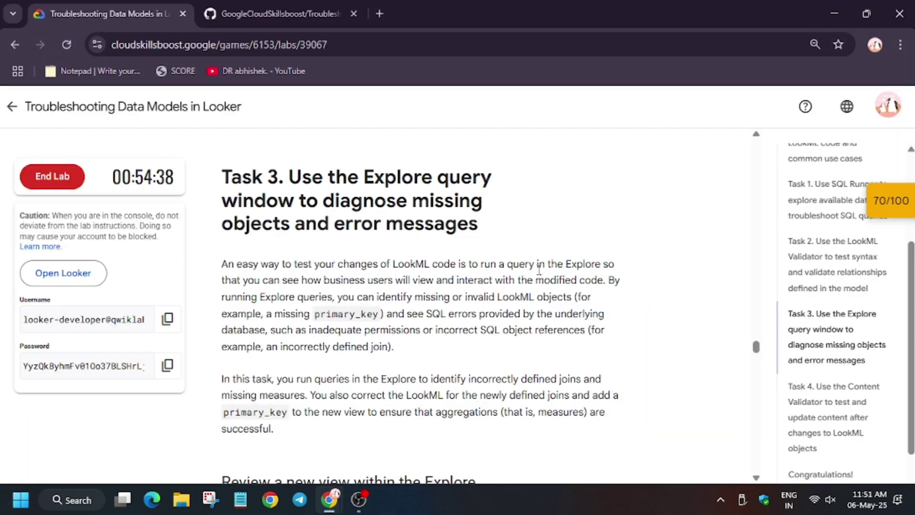
scroll(548, 352, "down", 1)
scroll(548, 352, "down", 3)
scroll(537, 352, "down", 3)
scroll(536, 353, "up", 2)
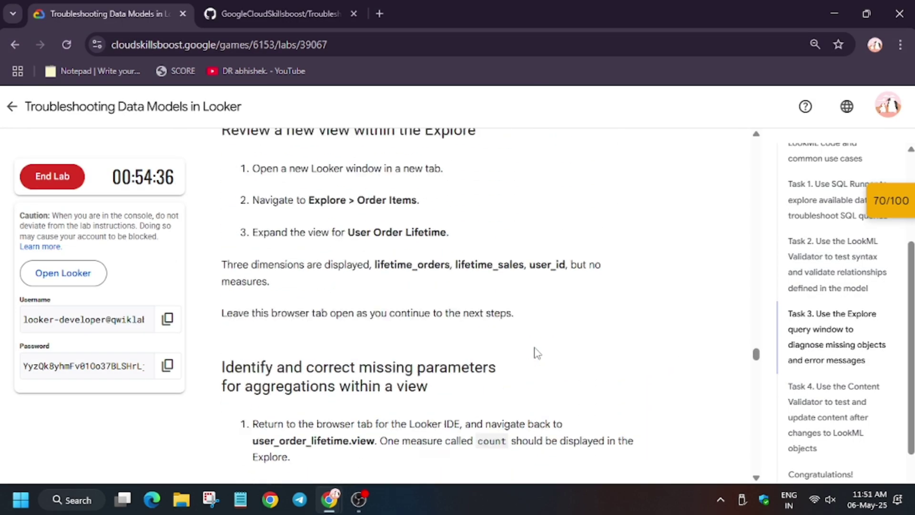
scroll(536, 352, "up", 2)
scroll(536, 352, "down", 2)
scroll(536, 351, "down", 5)
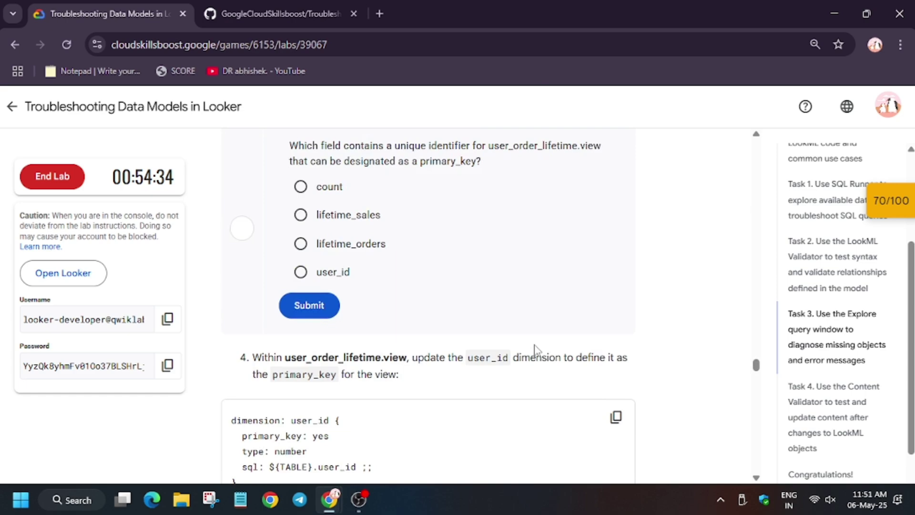
scroll(536, 353, "down", 5)
scroll(535, 350, "down", 3)
scroll(535, 350, "down", 5)
scroll(535, 350, "down", 5)
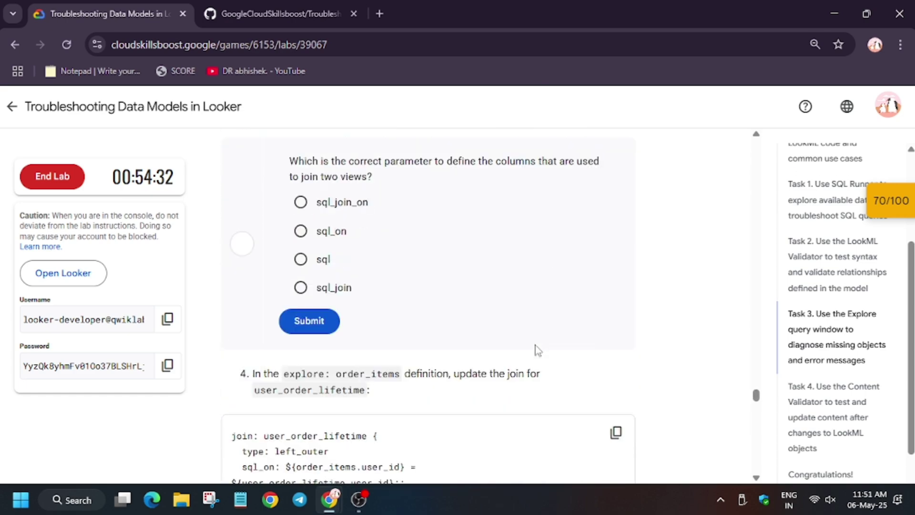
scroll(536, 347, "down", 5)
scroll(536, 345, "down", 5)
scroll(534, 321, "up", 3)
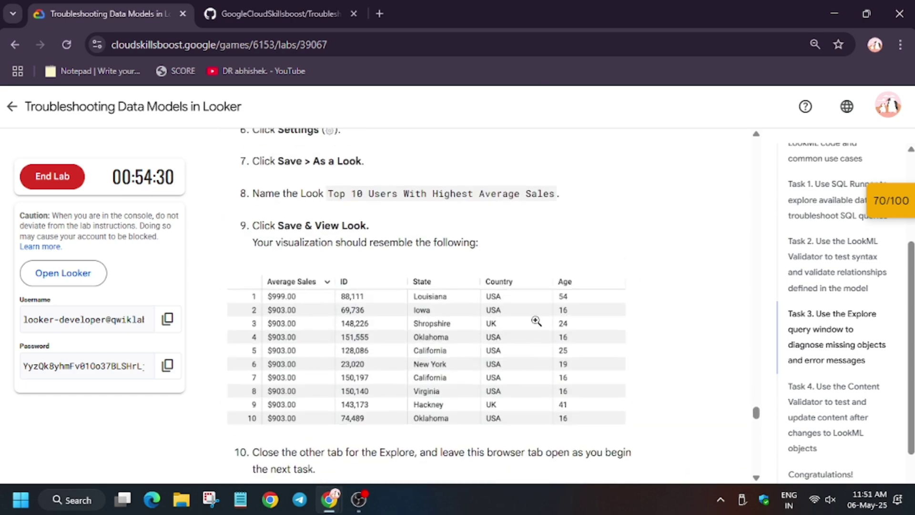
left_click_drag(330, 263, 558, 267)
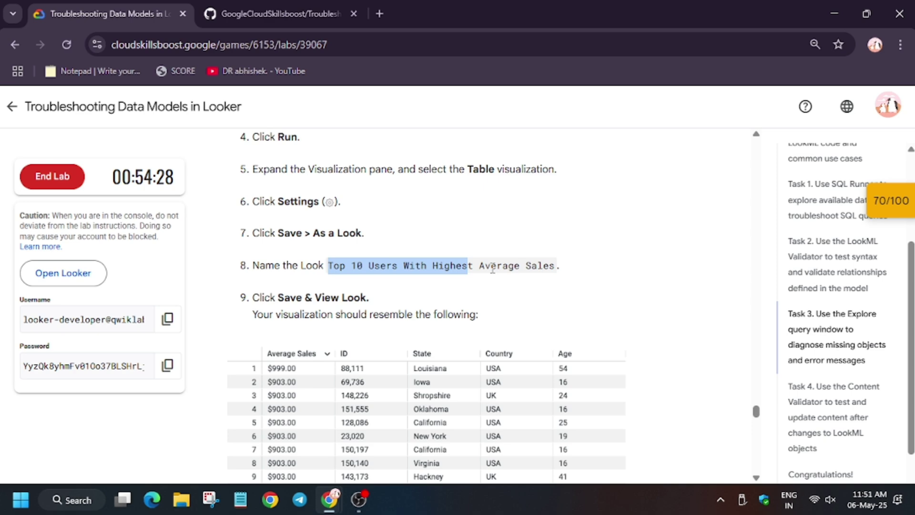
key("ctrl+c")
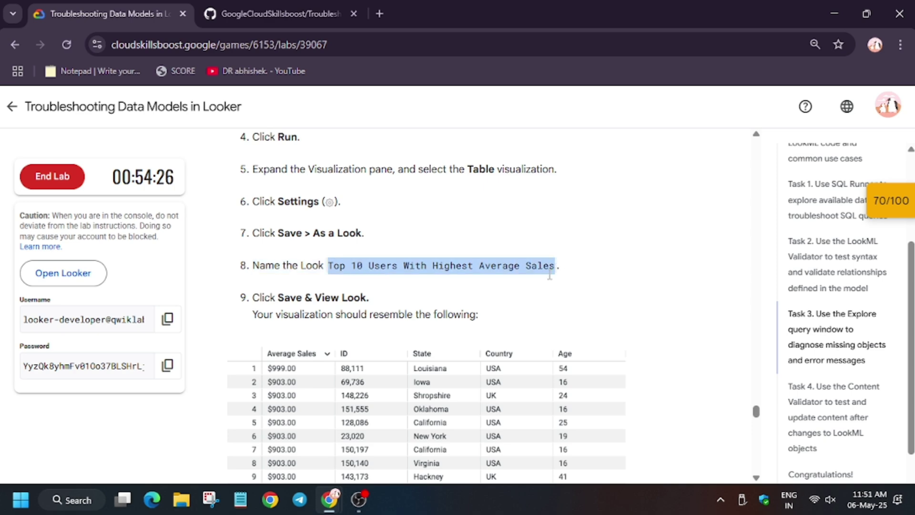
key("alt+Tab")
key("ctrl+v")
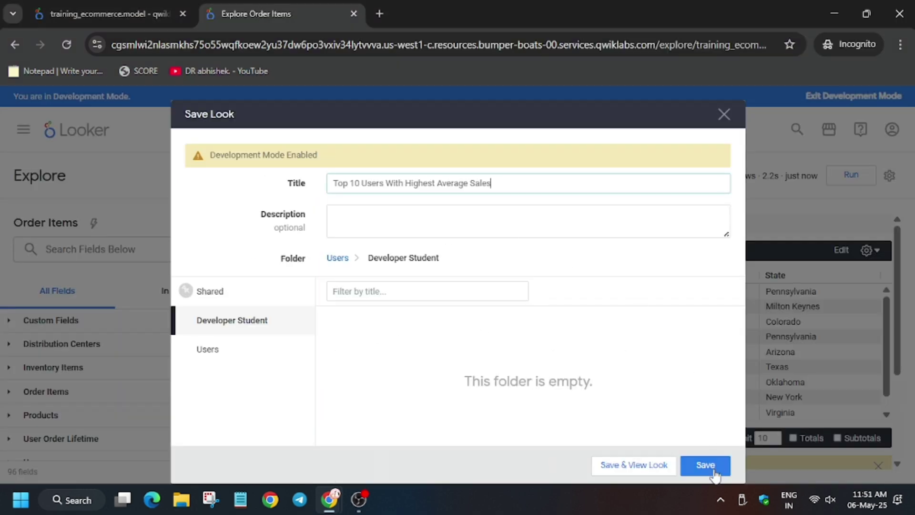
left_click(710, 471)
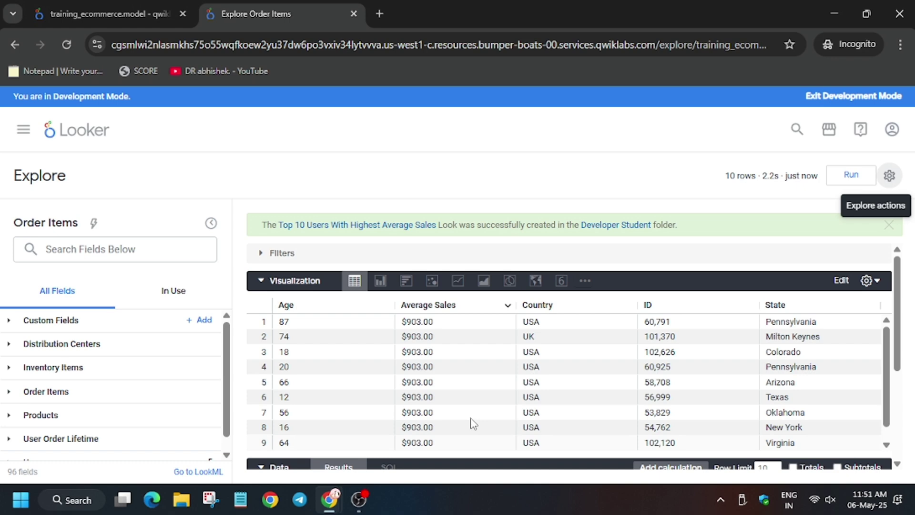
key("alt+Tab")
scroll(585, 301, "down", 10)
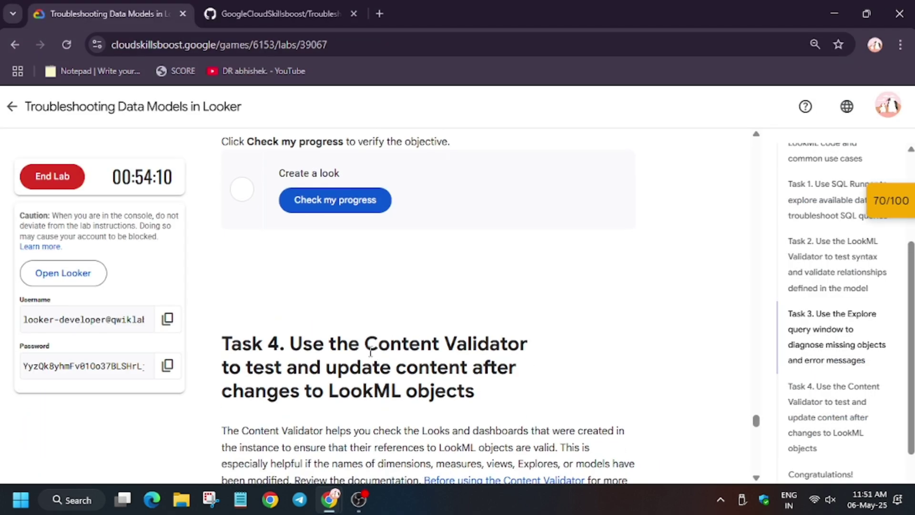
- Run Check my progress for Create a look and confirm Assessment Completed
left_click(335, 200)
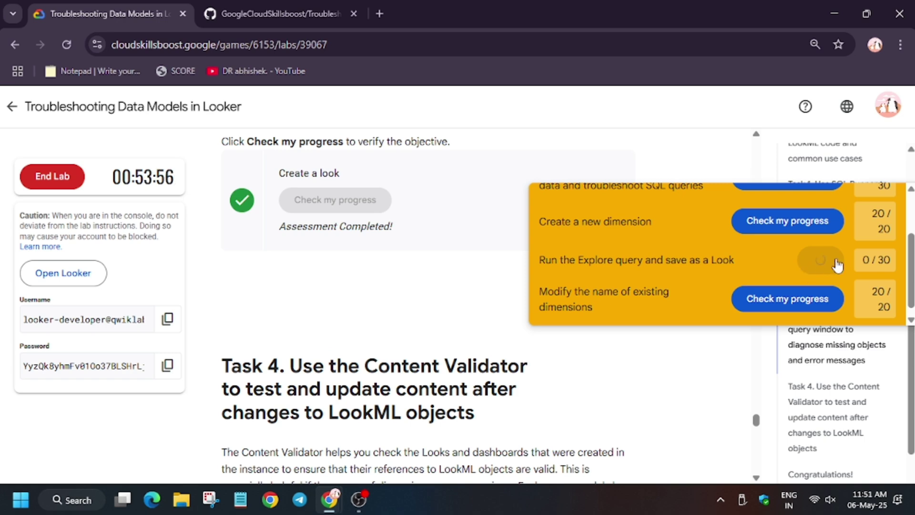
scroll(879, 227, "up", 1)
left_click(886, 202)
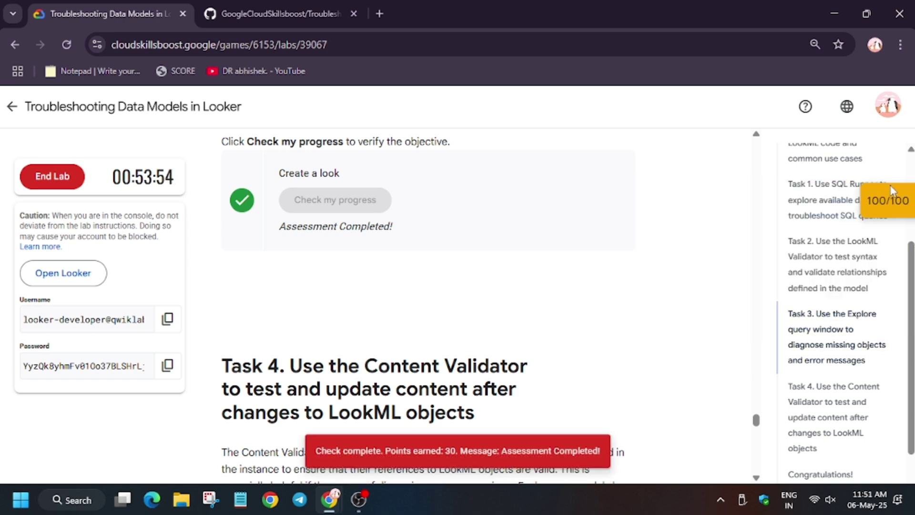